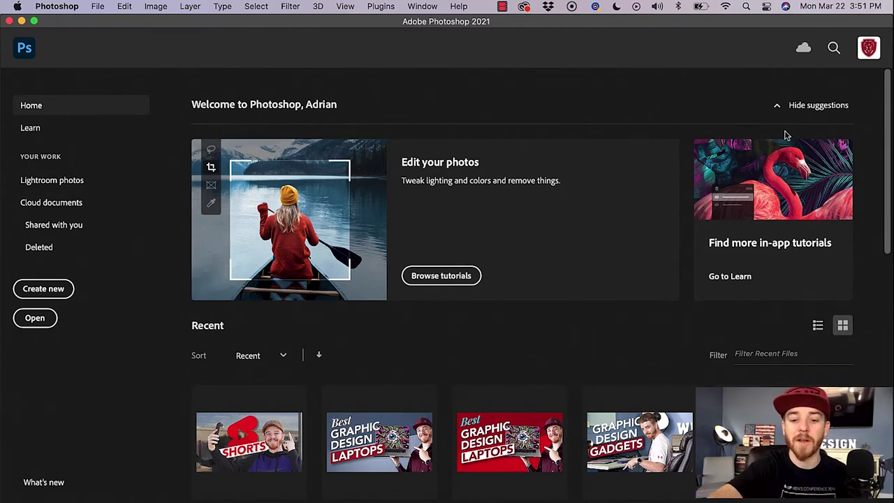
Bring up the File menu from the Photoshop Home screen
{"action": "left_click", "coordinate": [98, 6]}
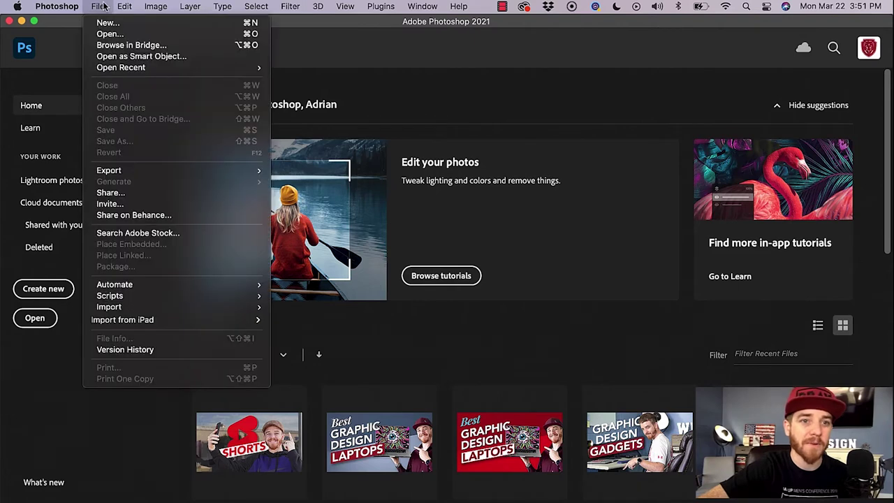
Open DSC07100.ARW from the Desktop as a smart object, with Camera Raw sharpening 63
{"action": "left_click", "coordinate": [112, 32]}
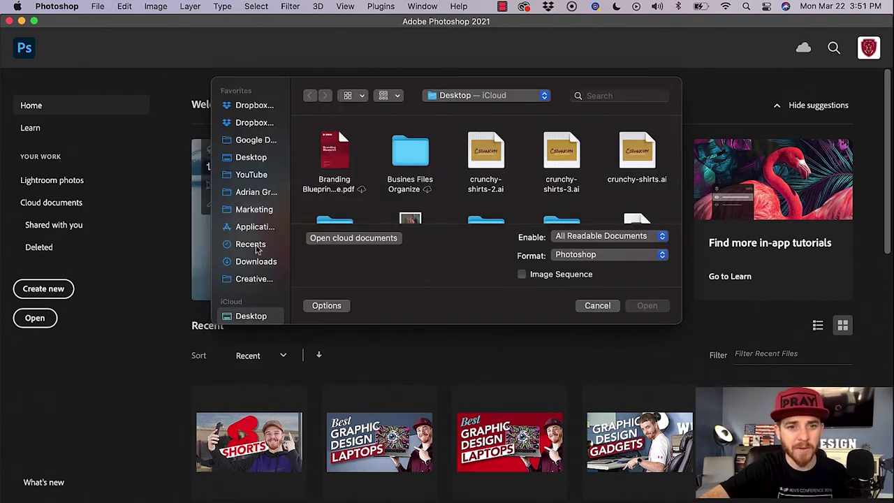
{"action": "left_click", "coordinate": [243, 157]}
{"action": "scroll", "coordinate": [412, 146], "scroll_direction": "down", "scroll_amount": 5}
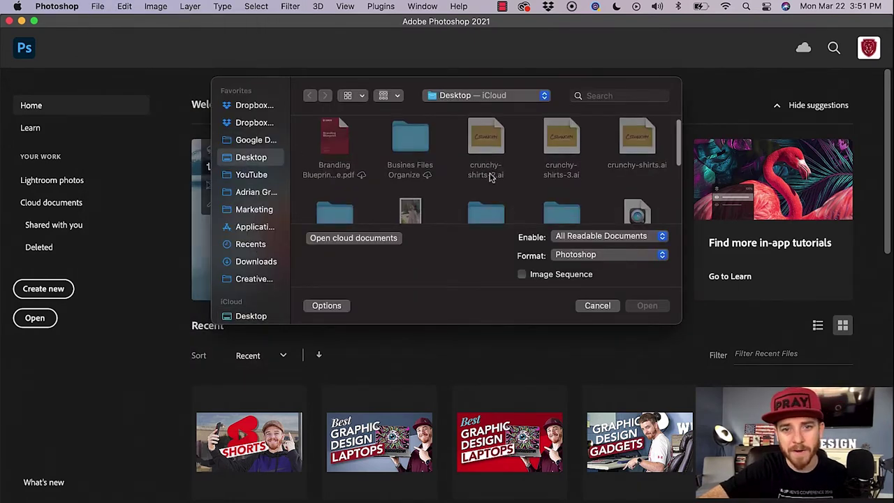
{"action": "left_click", "coordinate": [407, 157]}
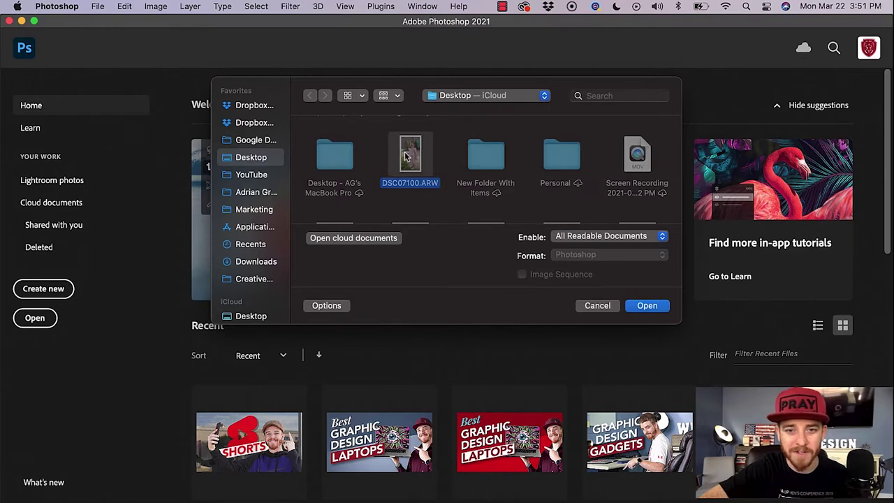
{"action": "double_click", "coordinate": [407, 156]}
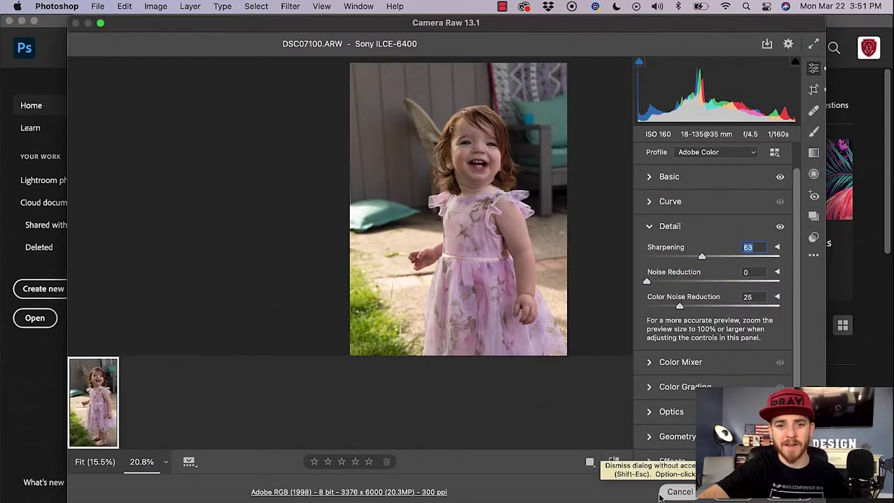
{"action": "left_click", "coordinate": [665, 492]}
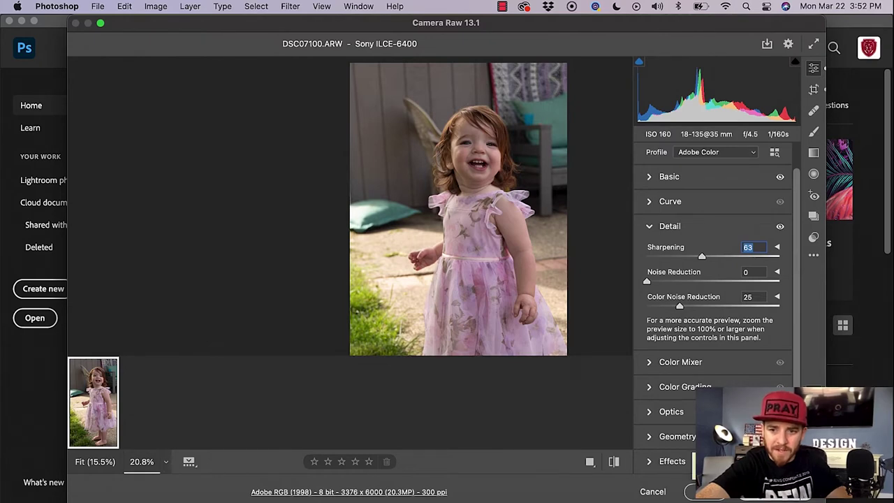
{"action": "key", "text": "Return"}
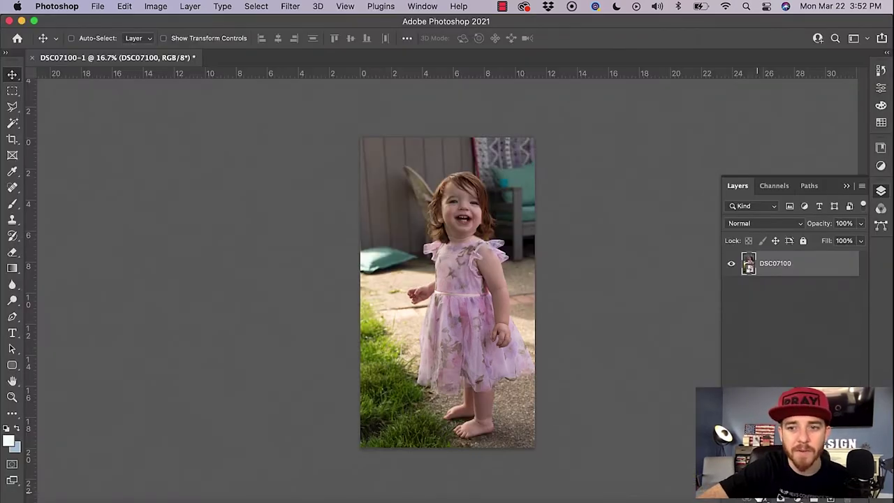
Re-edit the smart object's Camera Raw settings to Exposure +0.60 and Contrast +28
{"action": "double_click", "coordinate": [749, 265]}
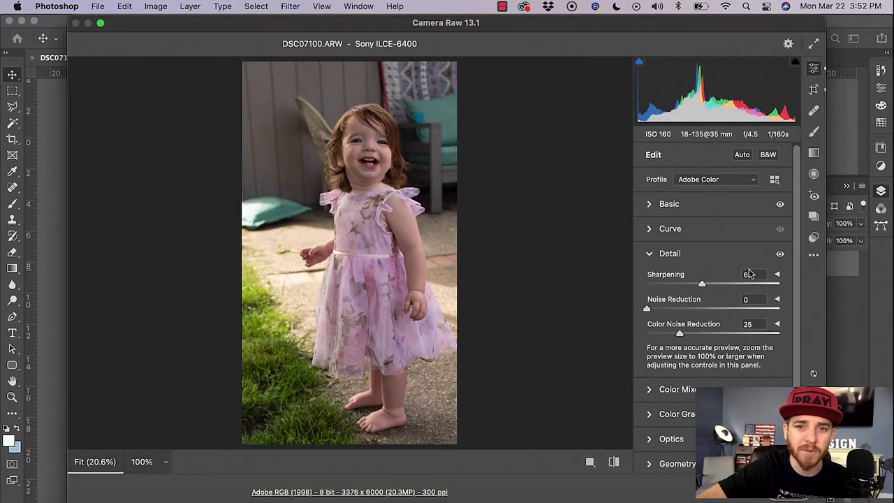
{"action": "left_click_drag", "start_coordinate": [687, 282], "coordinate": [707, 283]}
{"action": "scroll", "coordinate": [657, 300], "scroll_direction": "down", "scroll_amount": 2}
{"action": "scroll", "coordinate": [655, 265], "scroll_direction": "up", "scroll_amount": 2}
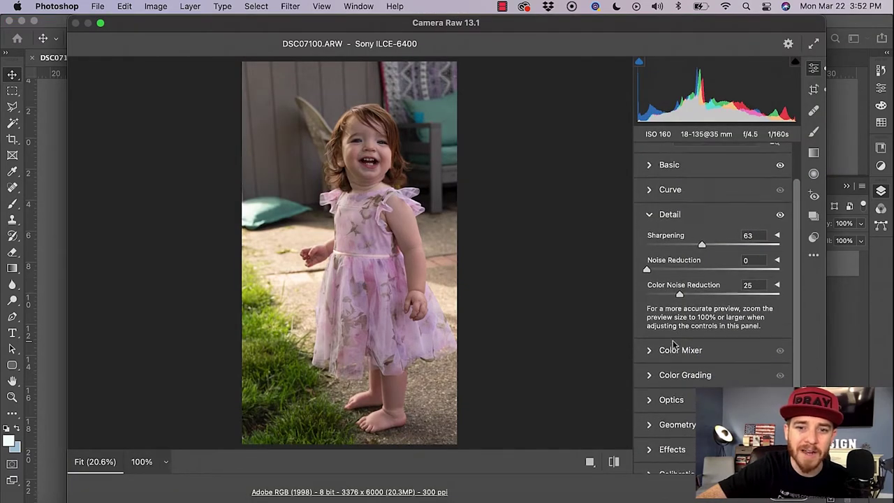
{"action": "left_click", "coordinate": [651, 205]}
{"action": "left_click_drag", "start_coordinate": [706, 256], "coordinate": [731, 274]}
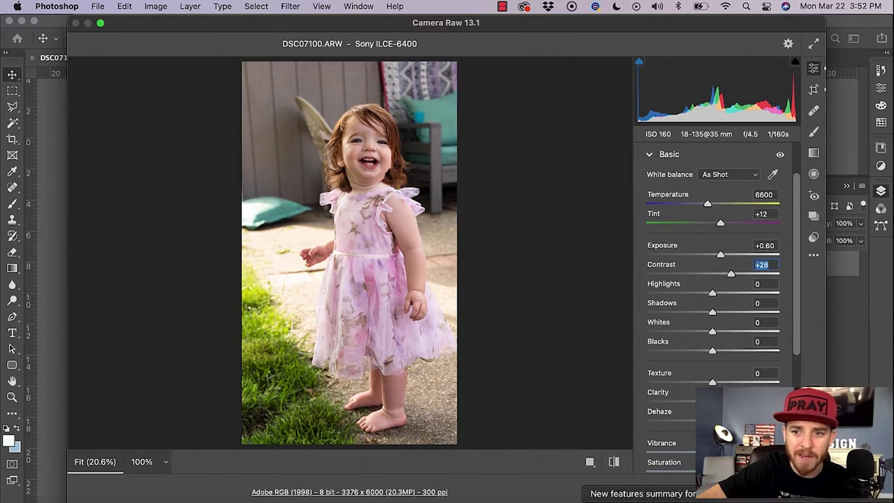
{"action": "key", "text": "Return"}
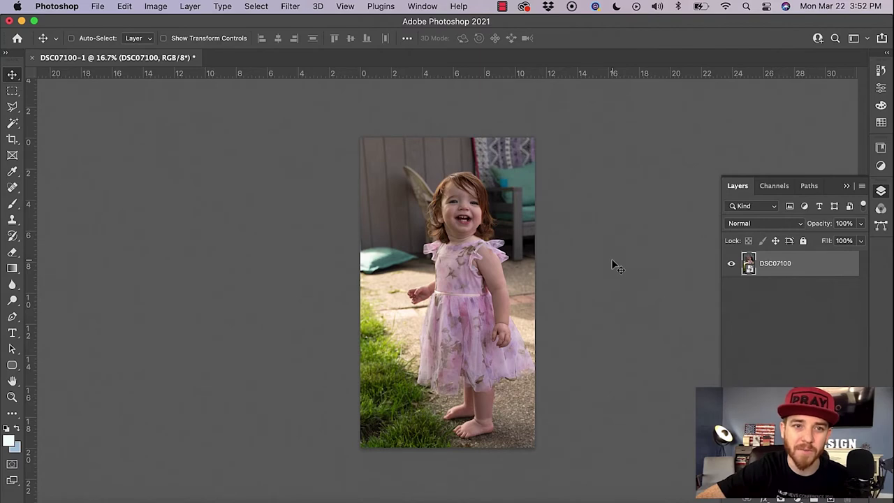
Close the edited document unsaved and reopen DSC07100.ARW as an ordinary Background-layer image
{"action": "left_click", "coordinate": [32, 58]}
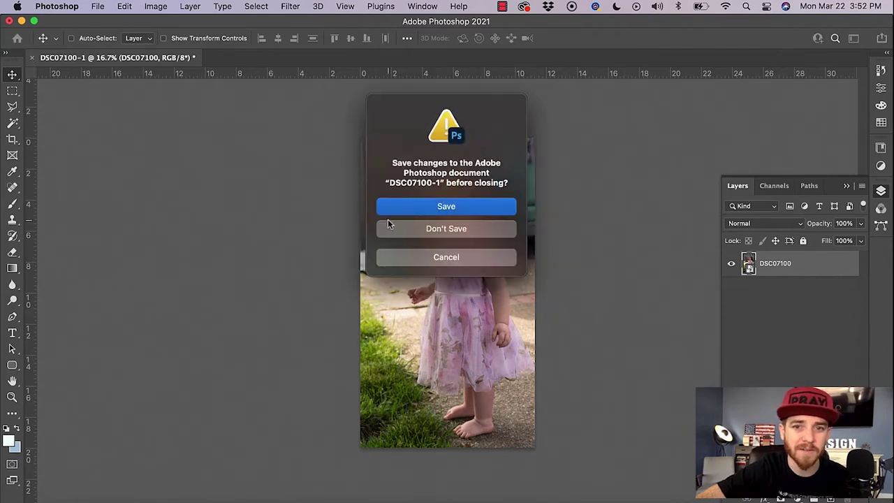
{"action": "left_click", "coordinate": [396, 227]}
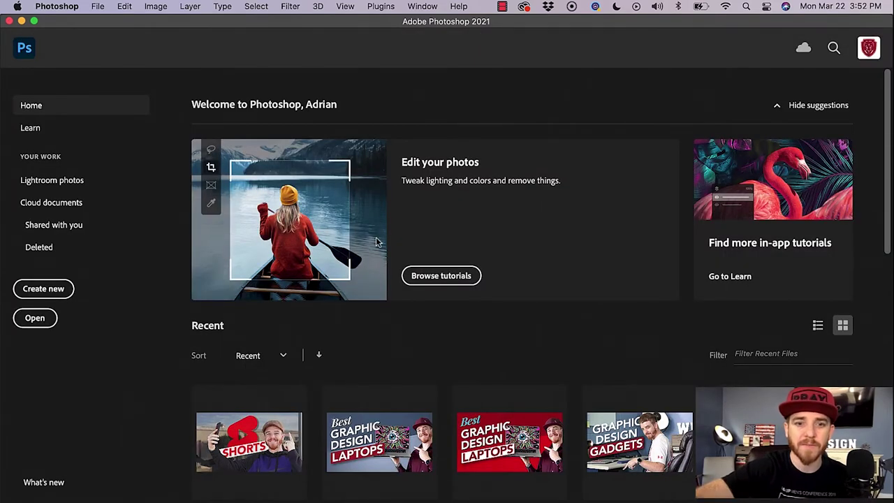
{"action": "key", "text": "super+o"}
{"action": "scroll", "coordinate": [357, 176], "scroll_direction": "down", "scroll_amount": 2}
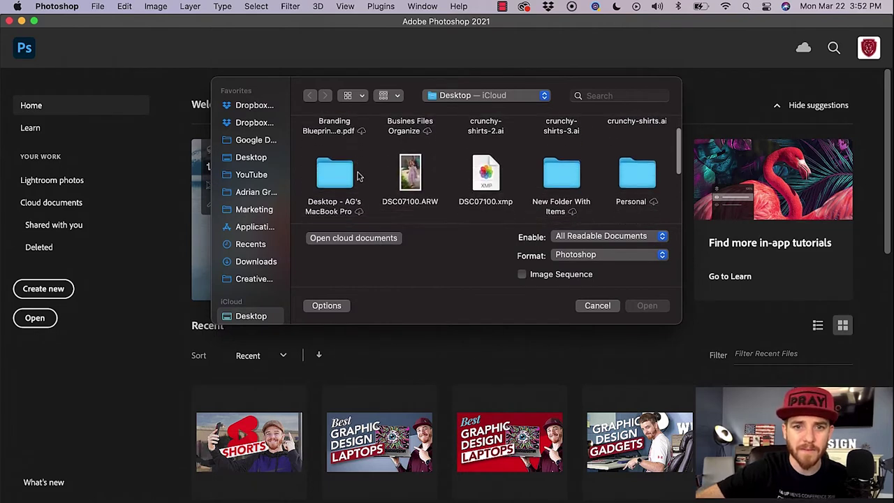
{"action": "double_click", "coordinate": [410, 168]}
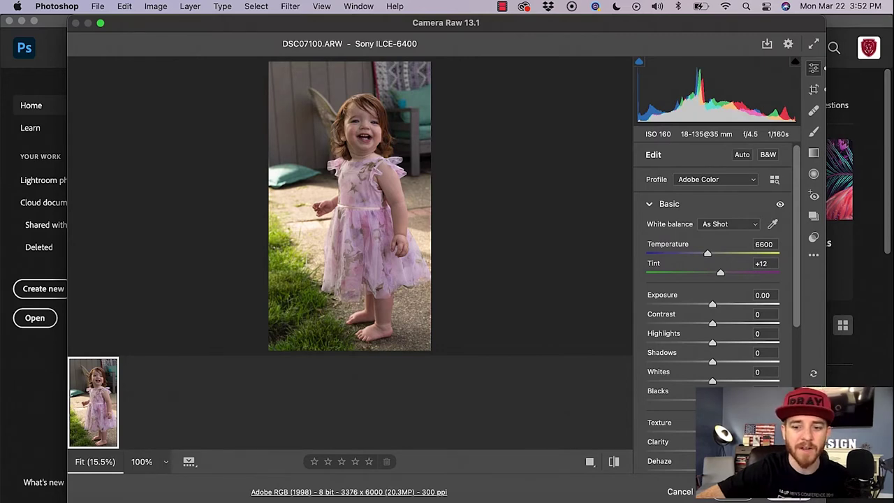
{"action": "key", "text": "Return"}
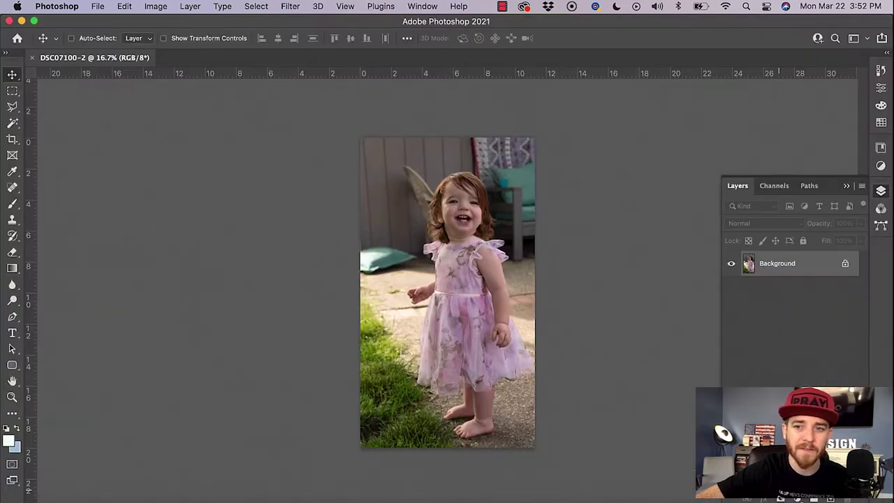
{"action": "right_click", "coordinate": [820, 267]}
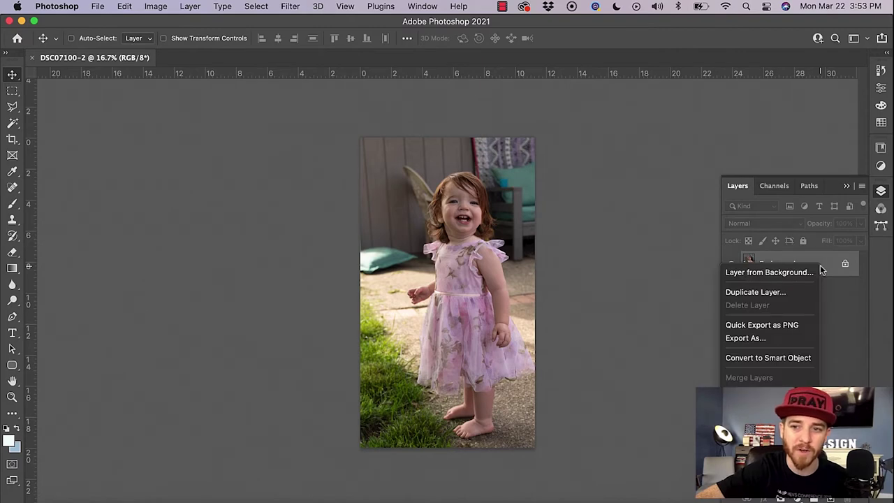
{"action": "left_click", "coordinate": [751, 357]}
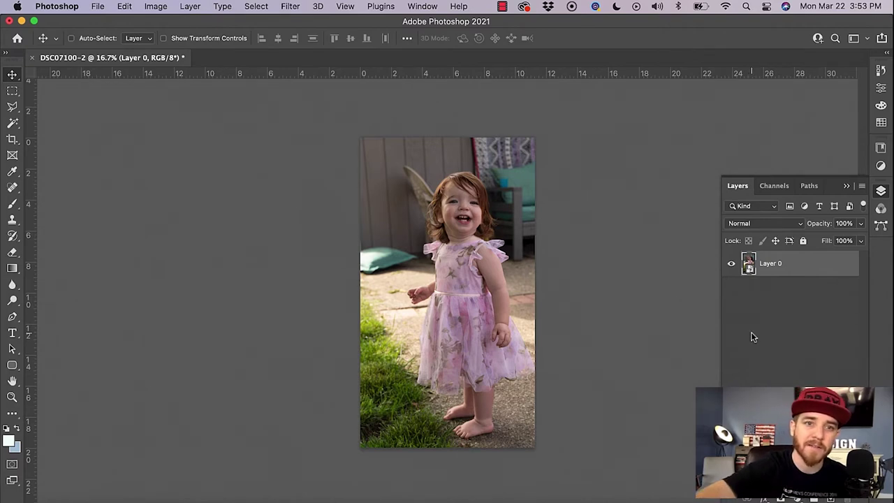
{"action": "left_click", "coordinate": [124, 5]}
{"action": "left_click", "coordinate": [132, 22]}
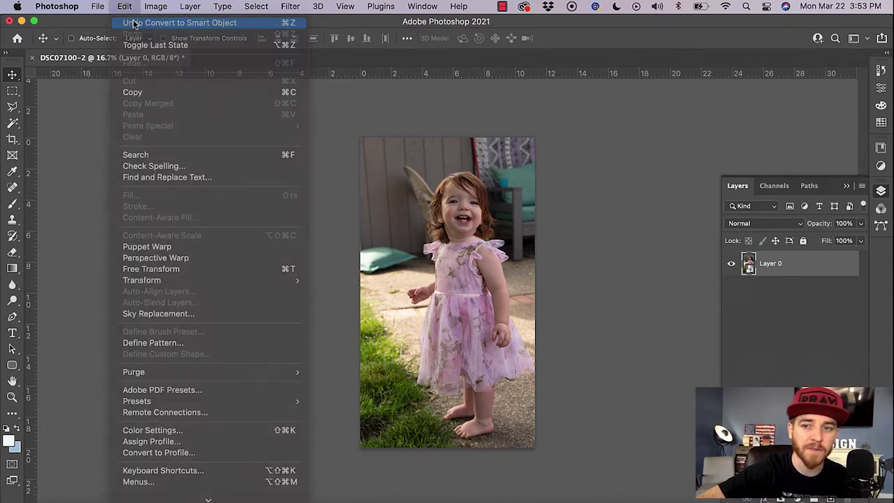
{"action": "left_click", "coordinate": [157, 7]}
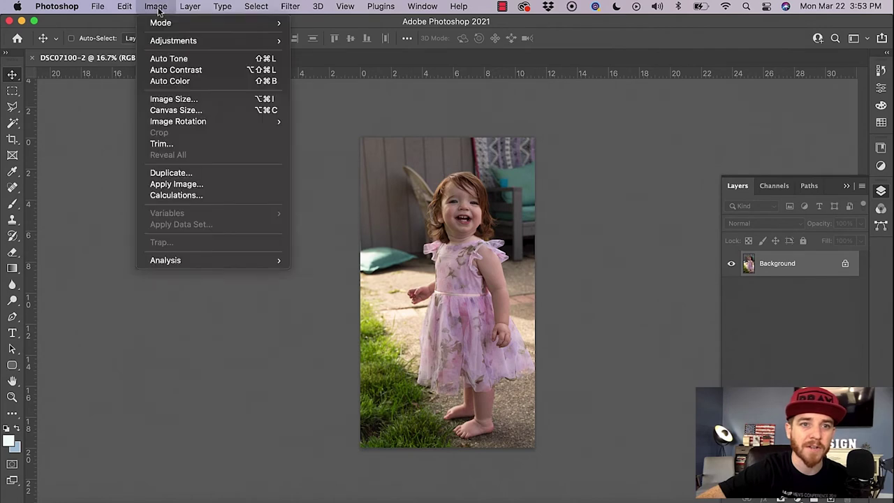
{"action": "mouse_move", "coordinate": [197, 6]}
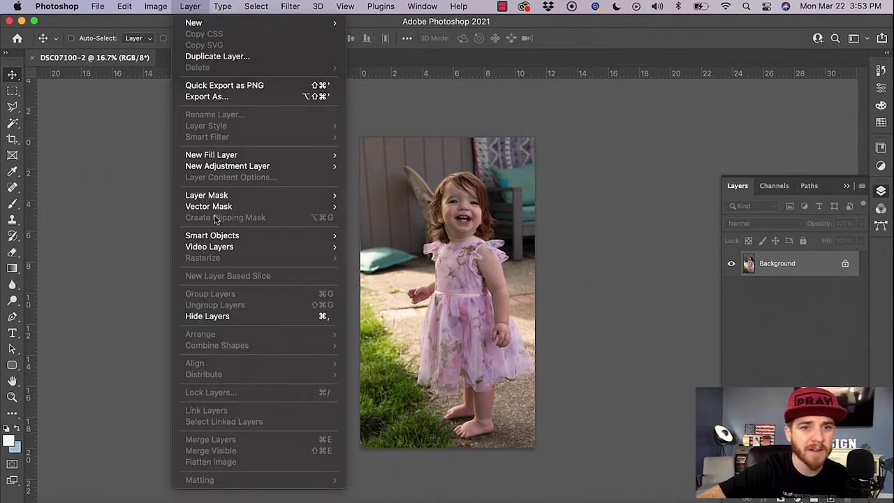
{"action": "mouse_move", "coordinate": [219, 235]}
{"action": "left_click", "coordinate": [369, 237]}
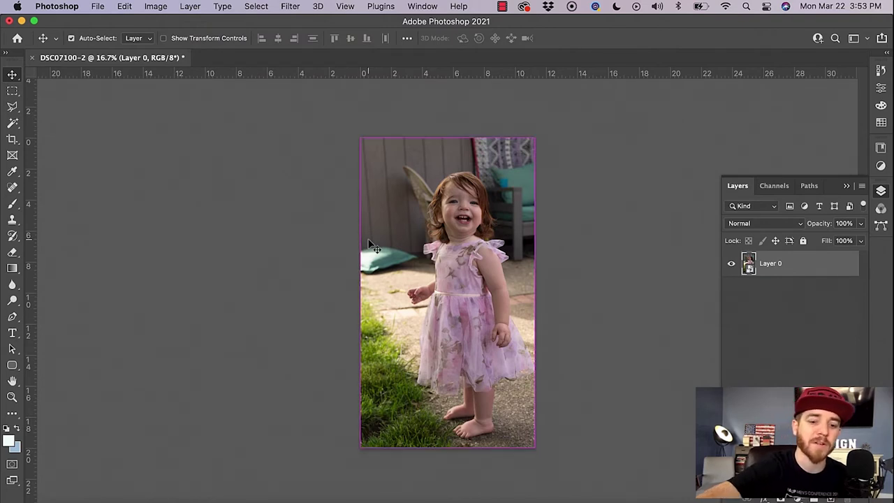
{"action": "left_click", "coordinate": [123, 6]}
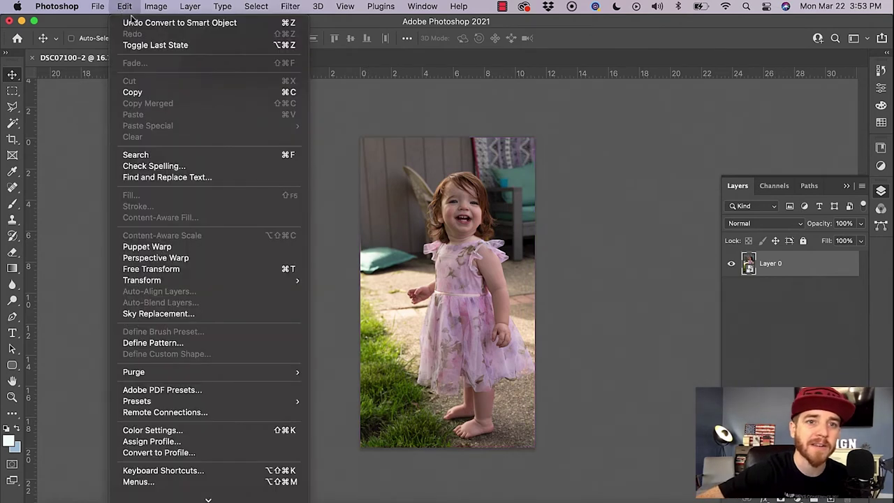
{"action": "left_click", "coordinate": [132, 23]}
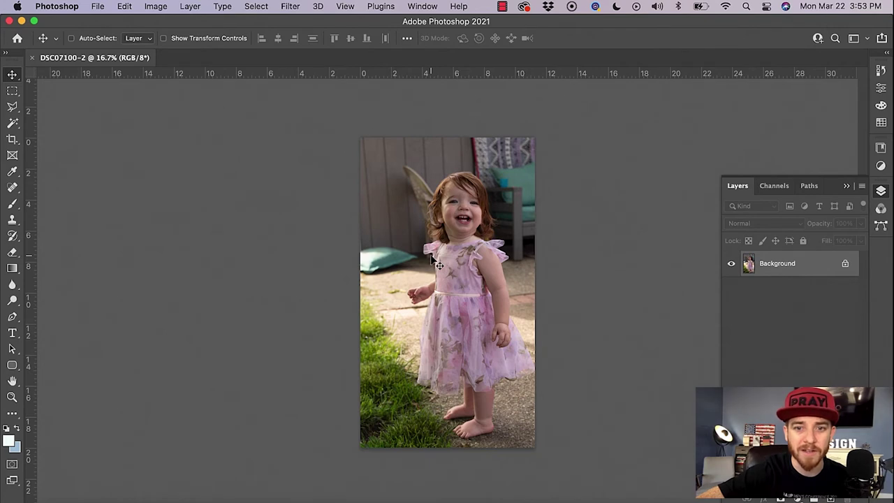
{"action": "left_click", "coordinate": [11, 92]}
Apply Convert to Smart Object to the photo's Background layer from the canvas menu
{"action": "right_click", "coordinate": [399, 243]}
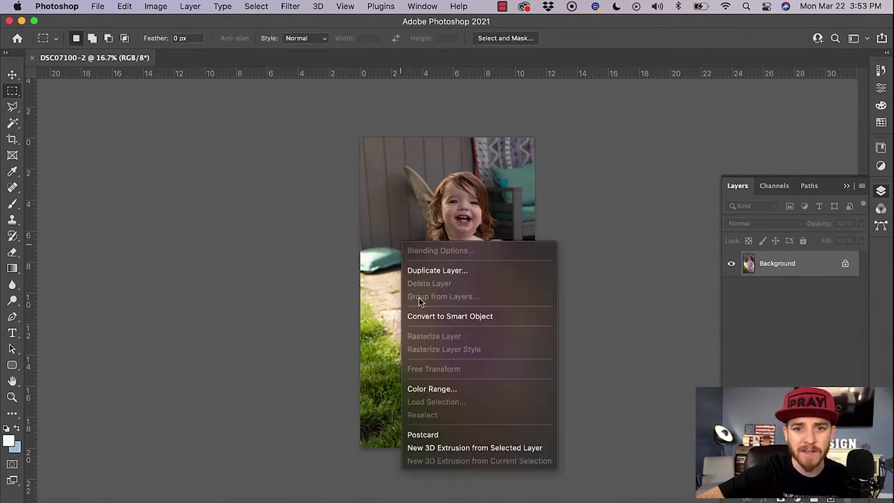
{"action": "left_click", "coordinate": [425, 318]}
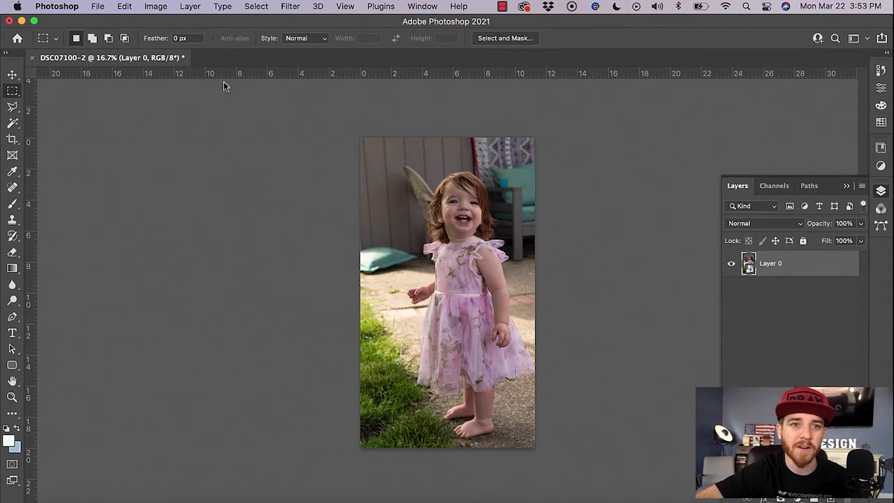
{"action": "left_click", "coordinate": [98, 6]}
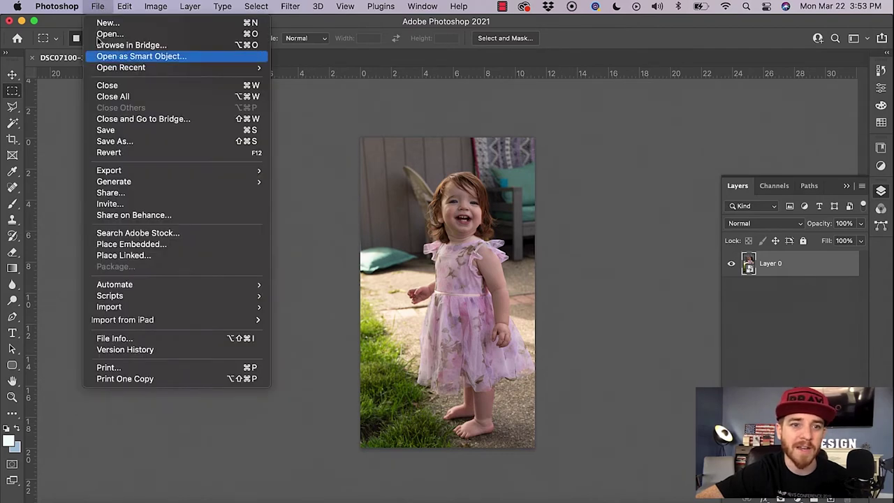
Place Embedded AdobeStock_94768825.jpeg from the Downloads folder into the composite
{"action": "left_click", "coordinate": [127, 245]}
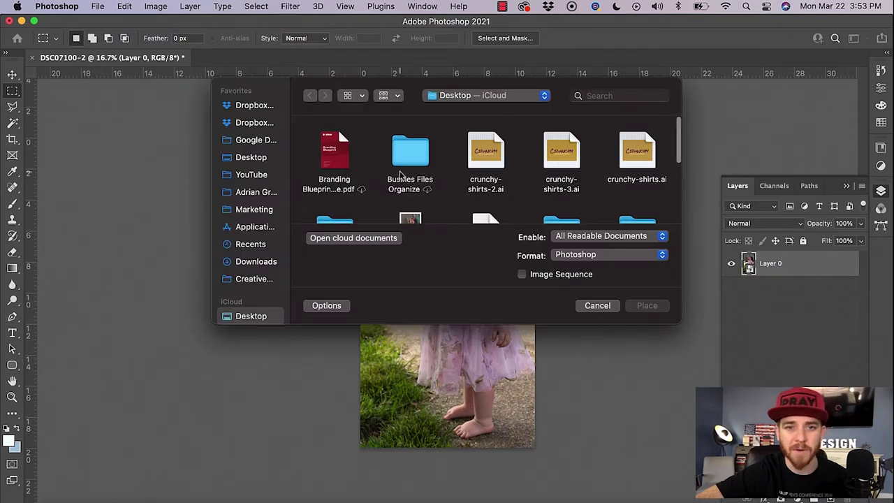
{"action": "left_click", "coordinate": [255, 261]}
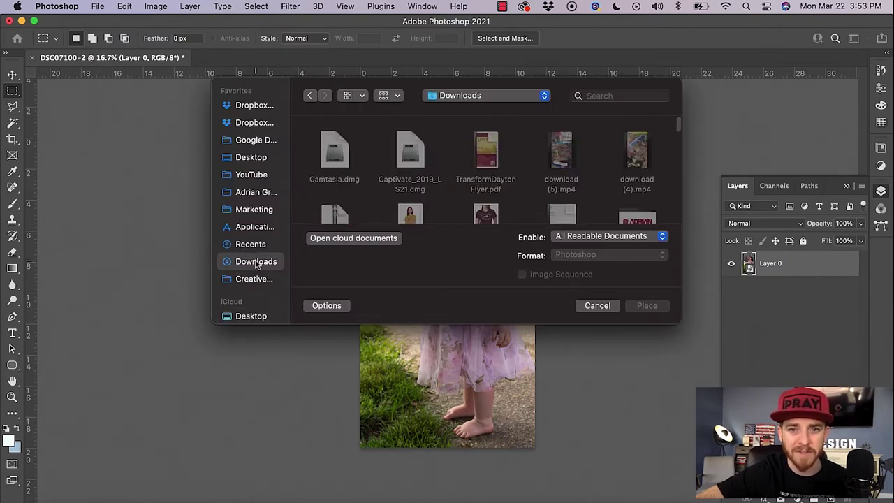
{"action": "scroll", "coordinate": [628, 154], "scroll_direction": "down", "scroll_amount": 5}
{"action": "left_click", "coordinate": [636, 137]}
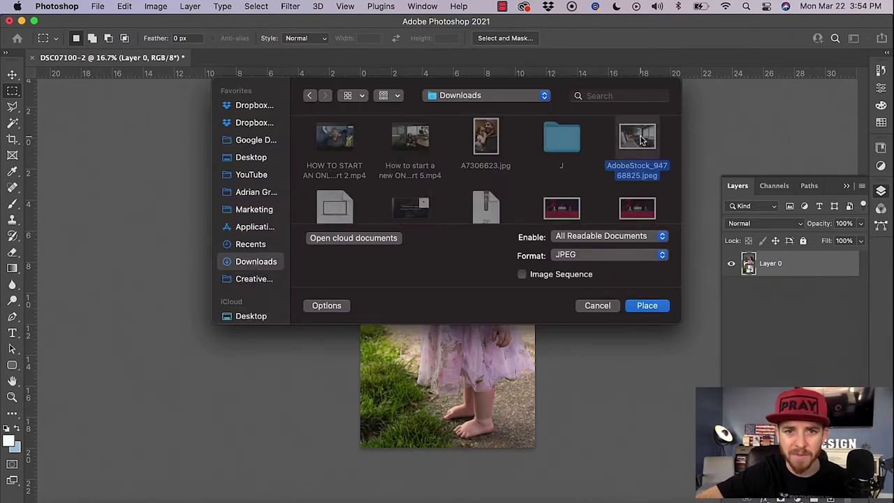
{"action": "double_click", "coordinate": [632, 143]}
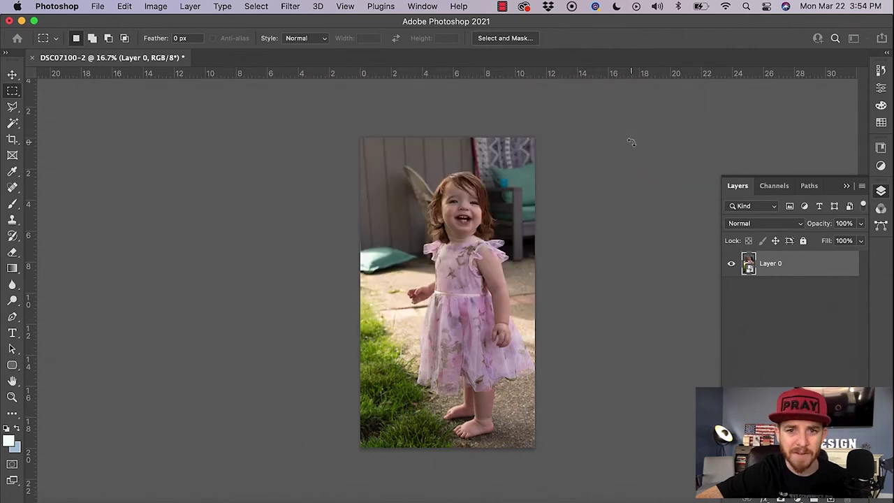
Scale the placed stock photo up to 223.20% to cover the canvas and commit it
{"action": "left_click_drag", "start_coordinate": [534, 234], "coordinate": [553, 222]}
{"action": "left_click_drag", "start_coordinate": [621, 199], "coordinate": [780, 98]}
{"action": "left_click_drag", "start_coordinate": [614, 194], "coordinate": [413, 378]}
{"action": "left_click_drag", "start_coordinate": [535, 292], "coordinate": [726, 98]}
{"action": "left_click_drag", "start_coordinate": [593, 200], "coordinate": [412, 197]}
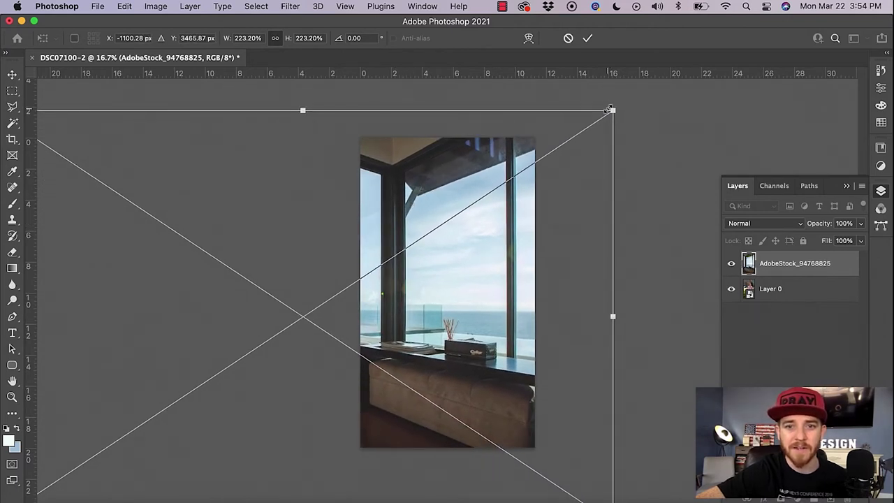
{"action": "key", "text": "Return"}
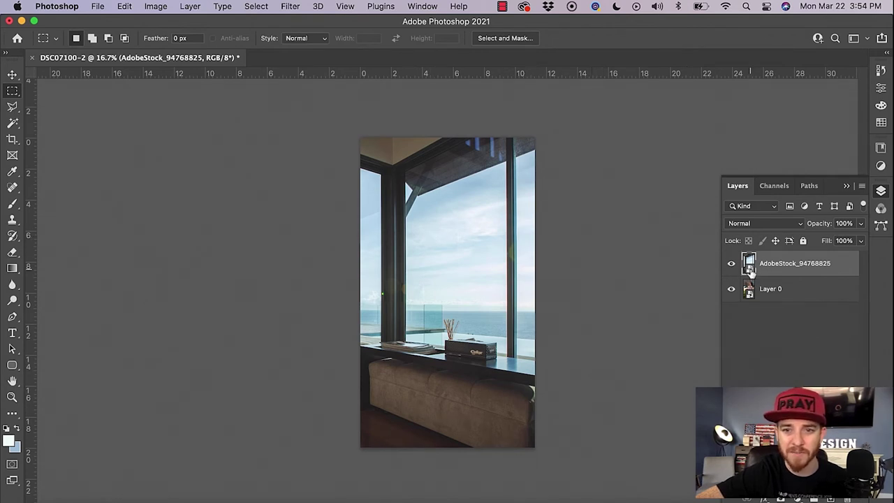
{"action": "left_click", "coordinate": [98, 7]}
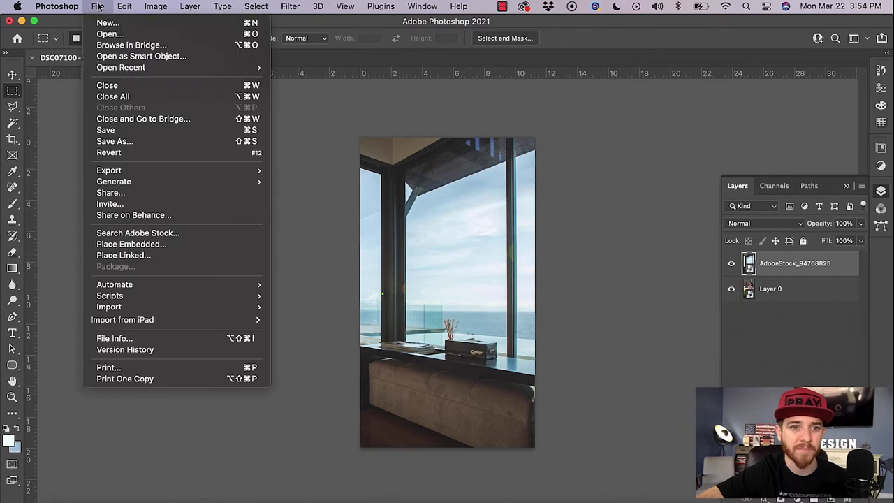
Open the stock JPEG separately, remove the extra copied layer, and move Layer 0 above AdobeStock_94768825
{"action": "left_click", "coordinate": [88, 34]}
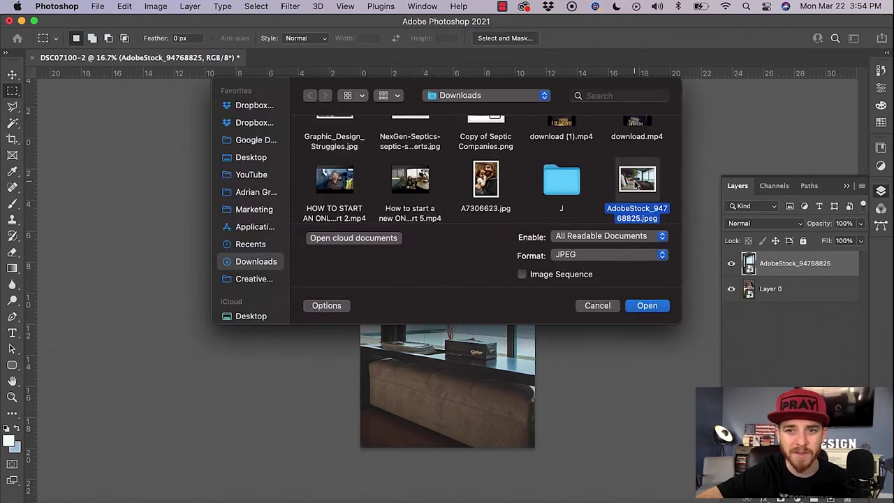
{"action": "double_click", "coordinate": [635, 183]}
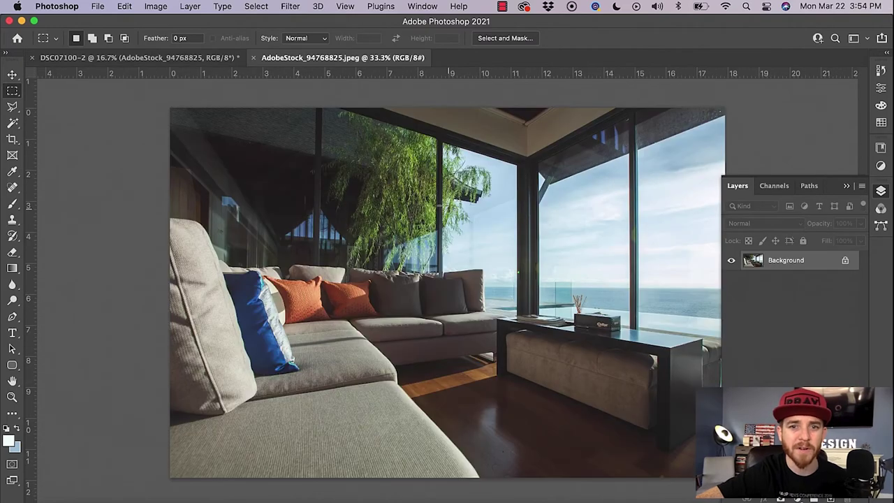
{"action": "key", "text": "v"}
{"action": "left_click_drag", "start_coordinate": [202, 61], "coordinate": [492, 268]}
{"action": "key", "text": "BackSpace"}
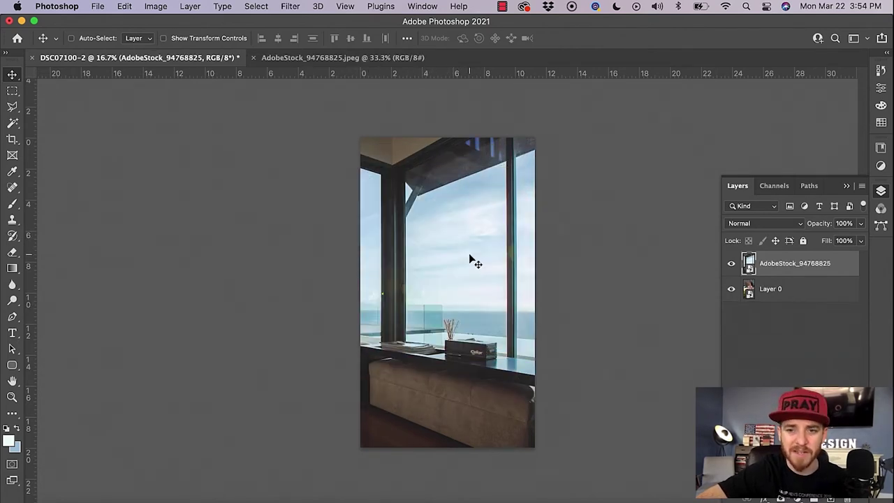
{"action": "left_click_drag", "start_coordinate": [803, 289], "coordinate": [812, 254]}
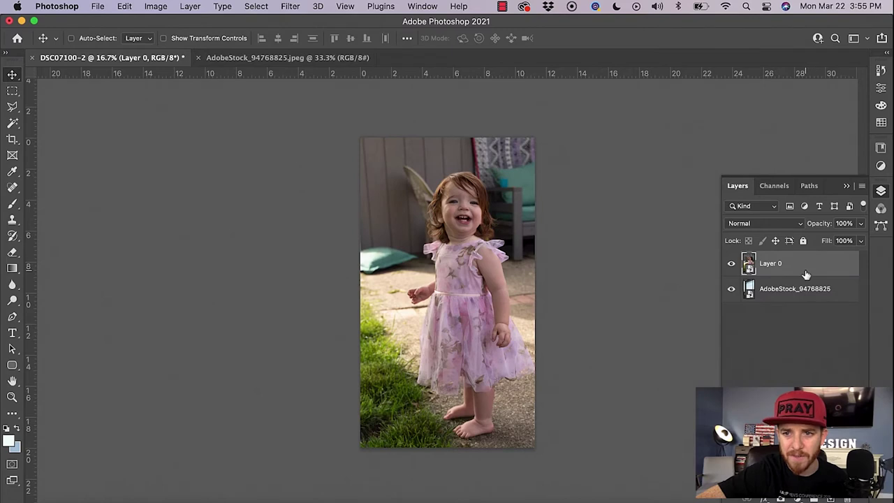
Set Layer 0 to Darken and add a layer mask to the AdobeStock_94768825 layer
{"action": "left_click", "coordinate": [764, 226]}
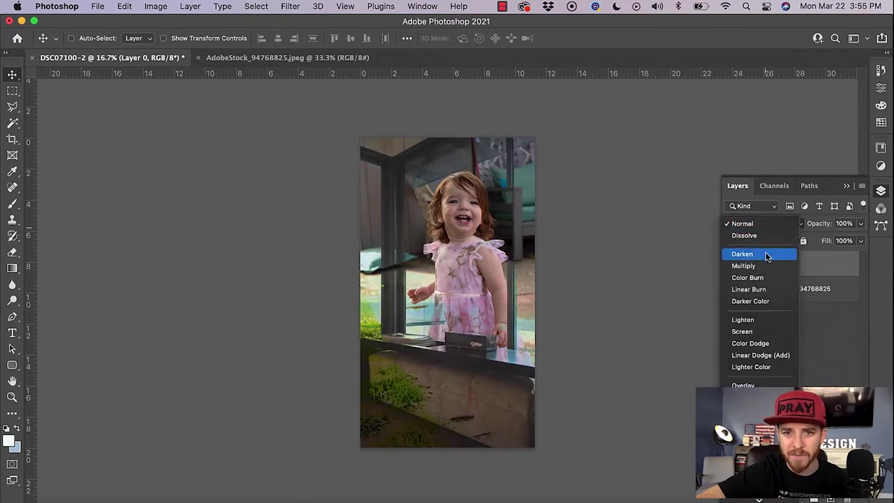
{"action": "left_click", "coordinate": [767, 255]}
{"action": "left_click", "coordinate": [767, 293]}
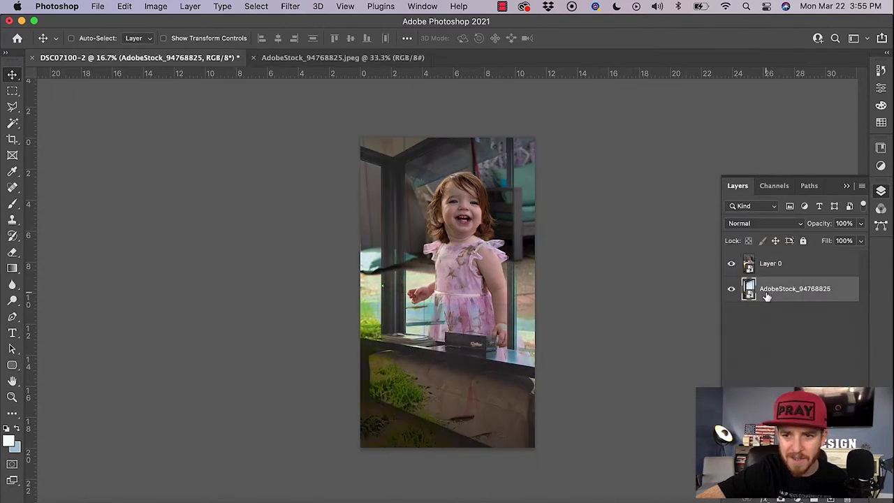
{"action": "left_click", "coordinate": [780, 498]}
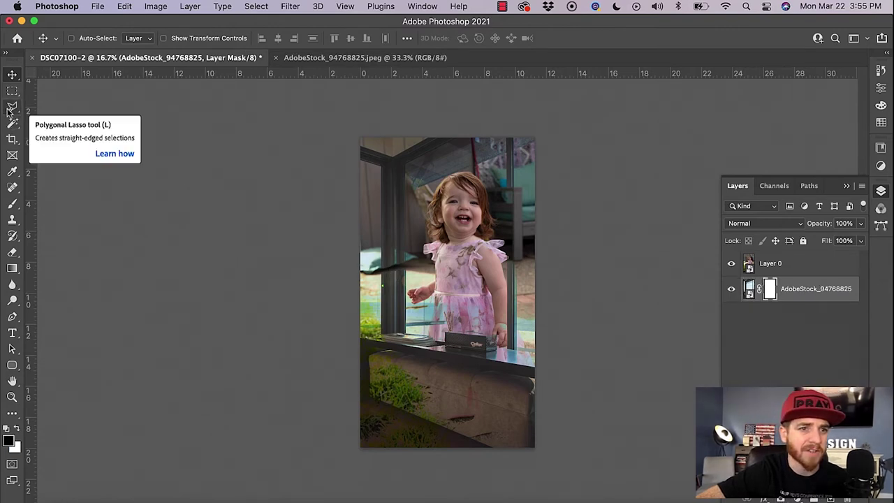
Draw a Polygonal Lasso selection around the central window pane
{"action": "left_click", "coordinate": [12, 106]}
{"action": "left_click", "coordinate": [403, 165]}
{"action": "left_click", "coordinate": [405, 330]}
{"action": "left_click", "coordinate": [507, 342]}
{"action": "left_click", "coordinate": [507, 137]}
{"action": "double_click", "coordinate": [457, 140]}
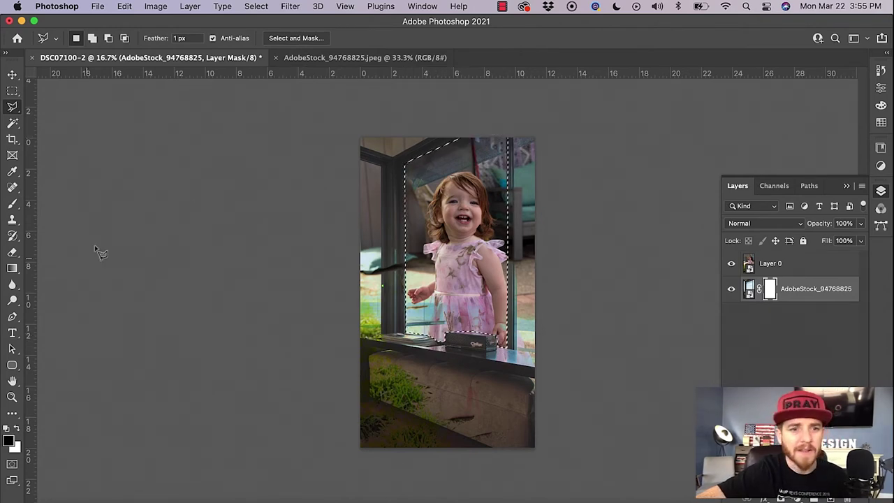
Fill the pane selection black on the mask, with the brush enlarged to 1100
{"action": "left_click", "coordinate": [12, 204]}
{"action": "key", "text": "bracketright"}
{"action": "key", "text": "bracketright"}
{"action": "key", "text": "bracketright"}
{"action": "key", "text": "bracketright"}
{"action": "key", "text": "bracketright"}
{"action": "key", "text": "bracketright"}
{"action": "key", "text": "bracketright"}
{"action": "key", "text": "bracketright"}
{"action": "key", "text": "bracketright"}
{"action": "key", "text": "bracketright"}
{"action": "key", "text": "bracketright"}
{"action": "key", "text": "bracketright"}
{"action": "key", "text": "bracketright"}
{"action": "key", "text": "bracketright"}
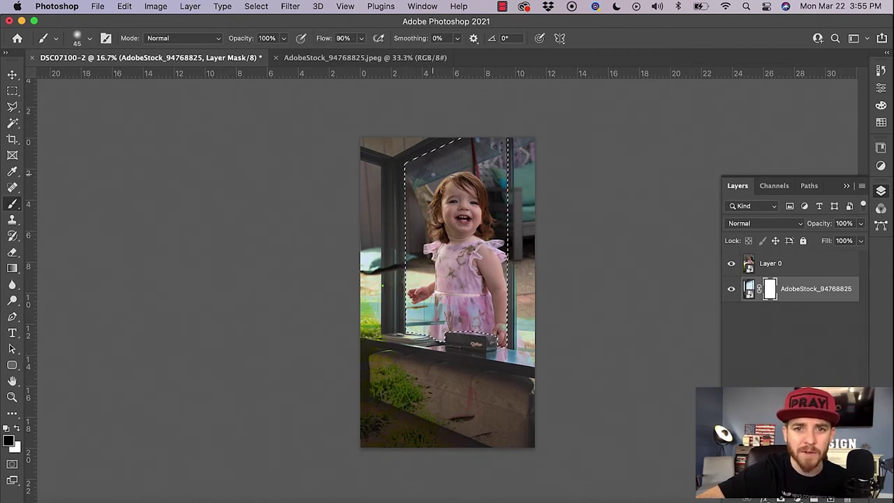
{"action": "key", "text": "bracketright"}
{"action": "key", "text": "bracketright"}
{"action": "key", "text": "bracketright"}
{"action": "key", "text": "bracketright"}
{"action": "key", "text": "bracketright"}
{"action": "key", "text": "bracketright"}
{"action": "key", "text": "bracketright"}
{"action": "key", "text": "bracketright"}
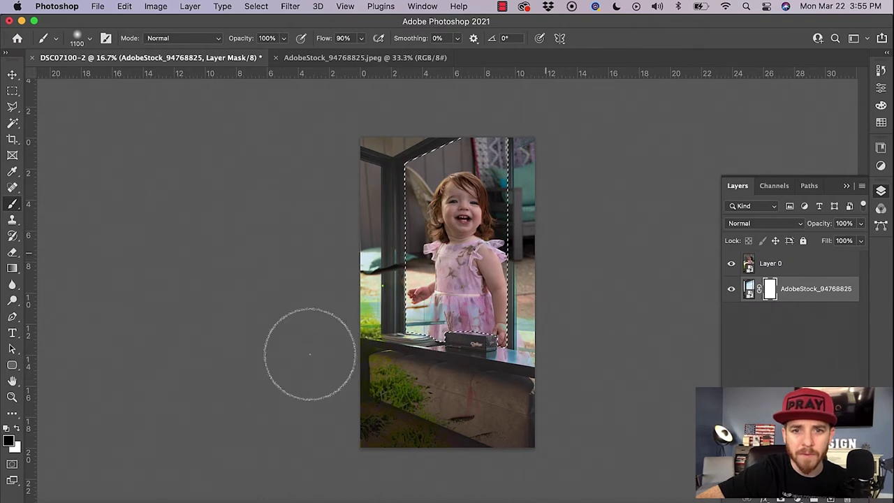
{"action": "key", "text": "alt+BackSpace"}
Dismiss the save prompt, select Layer 0 and return to the Brush tool
{"action": "key", "text": "super+s"}
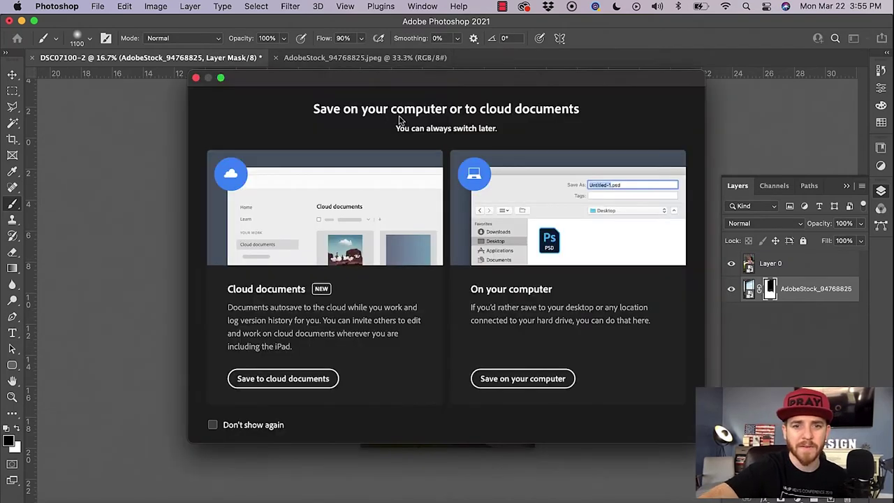
{"action": "key", "text": "Escape"}
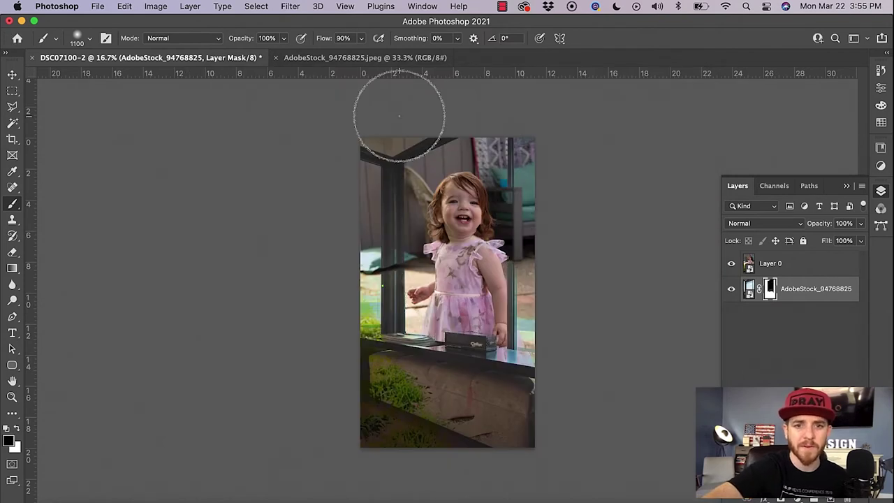
{"action": "key", "text": "v"}
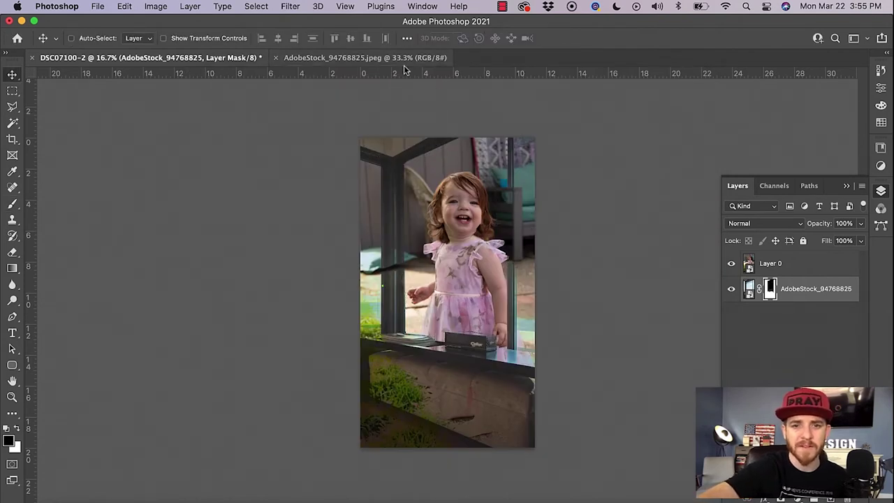
{"action": "left_click", "coordinate": [772, 265]}
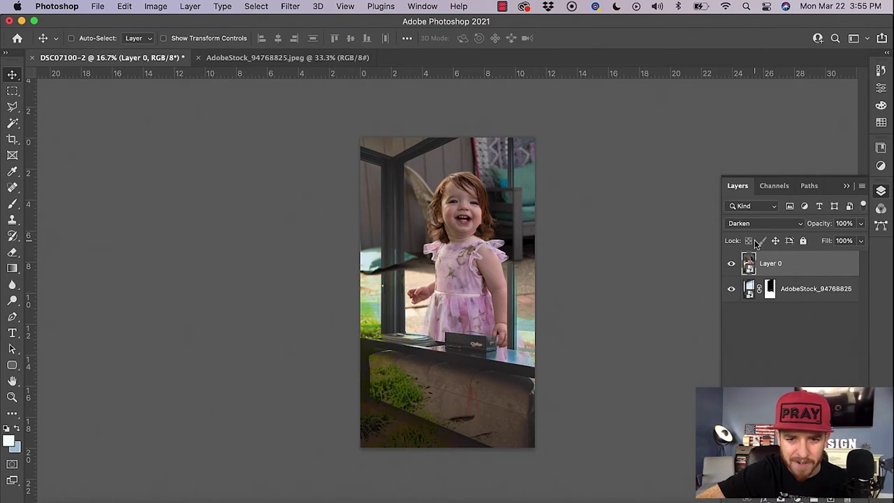
{"action": "key", "text": "b"}
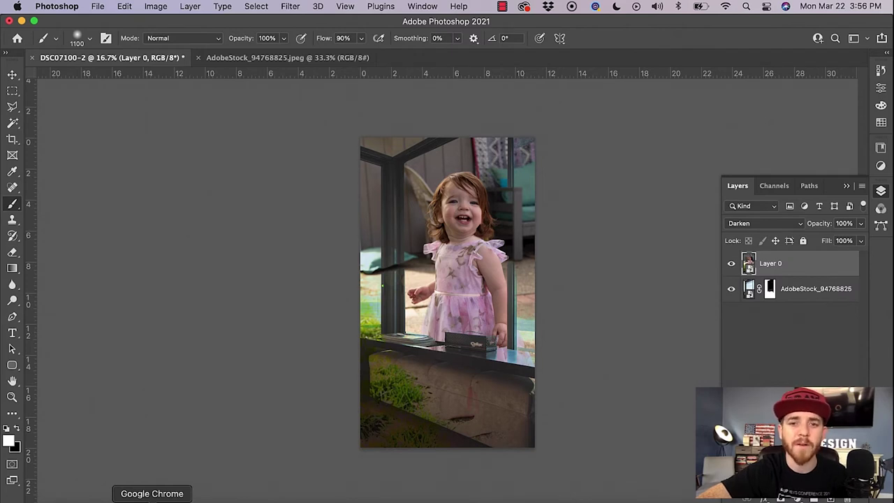
Launch Illustrator 2021 and open AdobeStock_139437504 from the recent files
{"action": "left_click", "coordinate": [88, 497]}
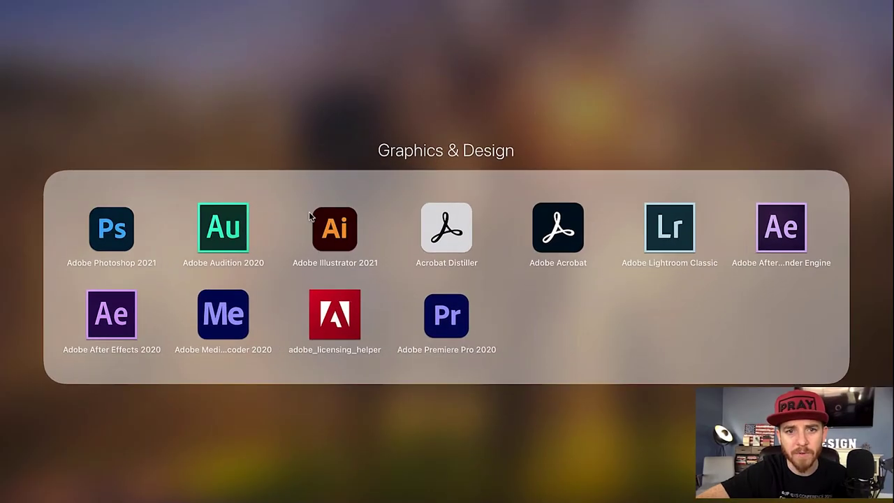
{"action": "left_click", "coordinate": [322, 222]}
{"action": "scroll", "coordinate": [322, 222], "scroll_direction": "down", "scroll_amount": 5}
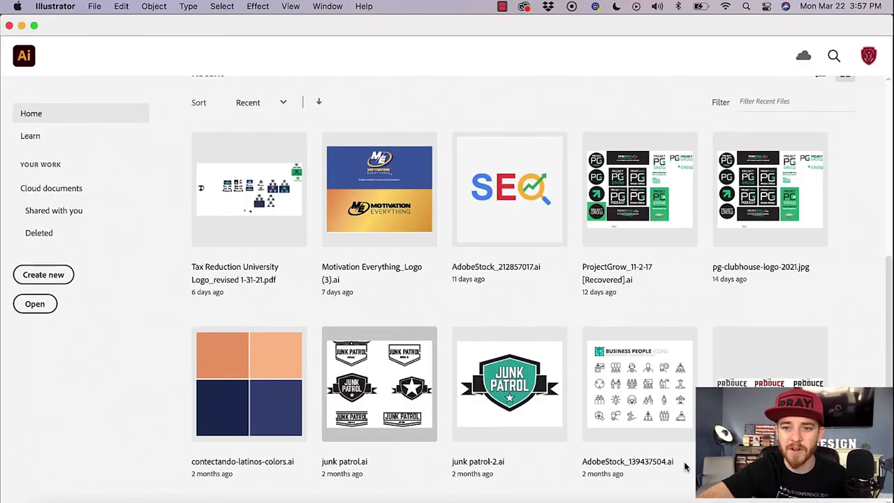
{"action": "left_click", "coordinate": [626, 383]}
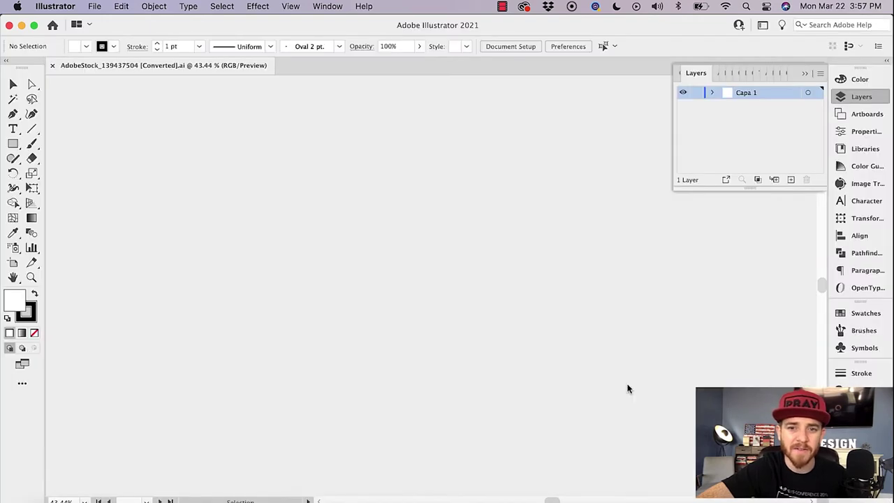
Isolate the Business People icon group and select the figure-with-flag icon
{"action": "scroll", "coordinate": [557, 328], "scroll_direction": "right", "scroll_amount": 5}
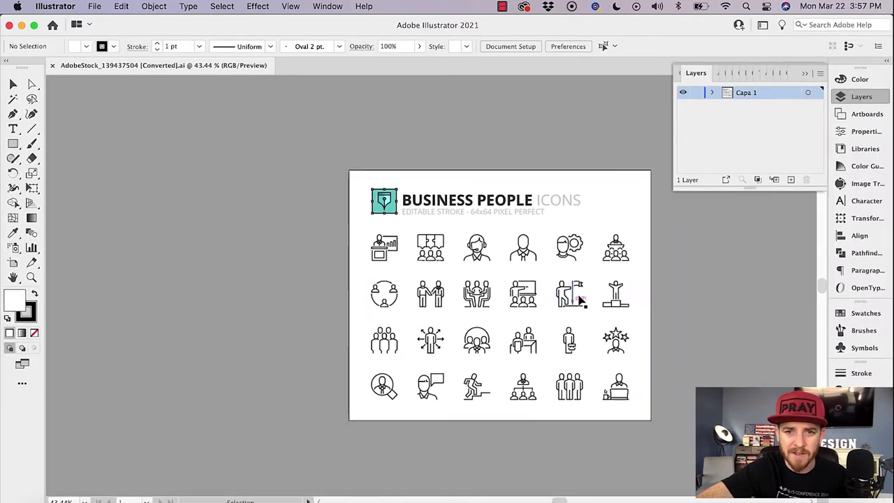
{"action": "scroll", "coordinate": [578, 299], "scroll_direction": "up", "scroll_amount": 3}
{"action": "scroll", "coordinate": [578, 299], "scroll_direction": "up", "scroll_amount": 3}
{"action": "scroll", "coordinate": [578, 298], "scroll_direction": "down", "scroll_amount": 5}
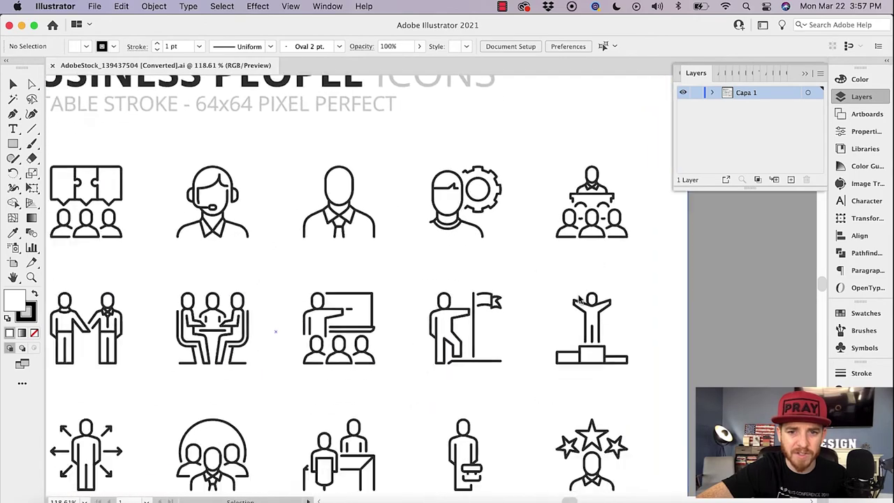
{"action": "scroll", "coordinate": [578, 299], "scroll_direction": "left", "scroll_amount": 3}
{"action": "scroll", "coordinate": [578, 298], "scroll_direction": "up", "scroll_amount": 5}
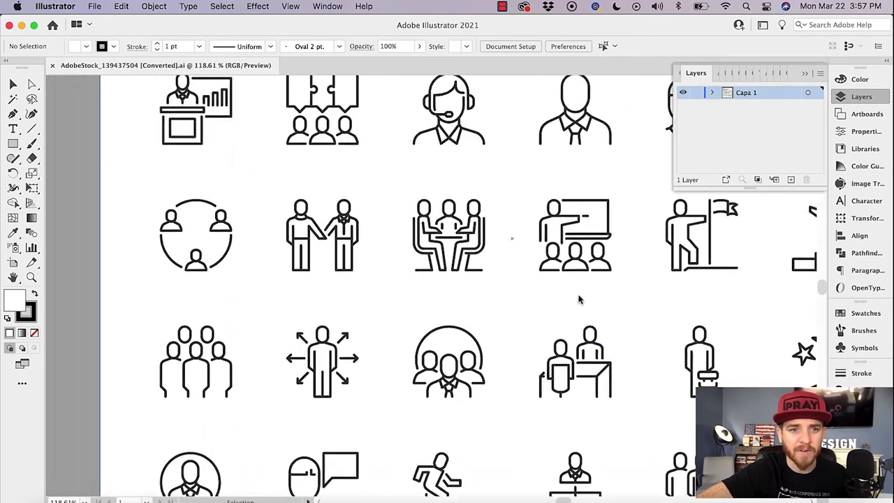
{"action": "scroll", "coordinate": [578, 299], "scroll_direction": "right", "scroll_amount": 2}
{"action": "scroll", "coordinate": [578, 299], "scroll_direction": "down", "scroll_amount": 2}
{"action": "scroll", "coordinate": [578, 299], "scroll_direction": "right", "scroll_amount": 2}
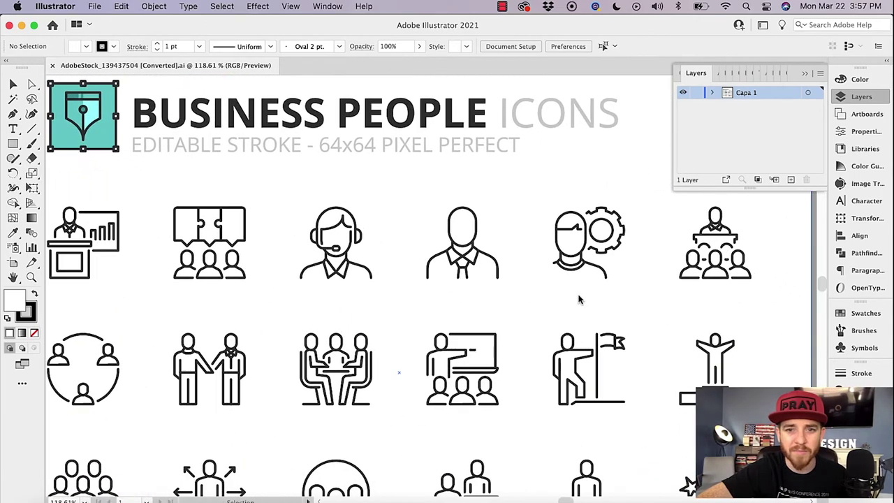
{"action": "left_click", "coordinate": [474, 253]}
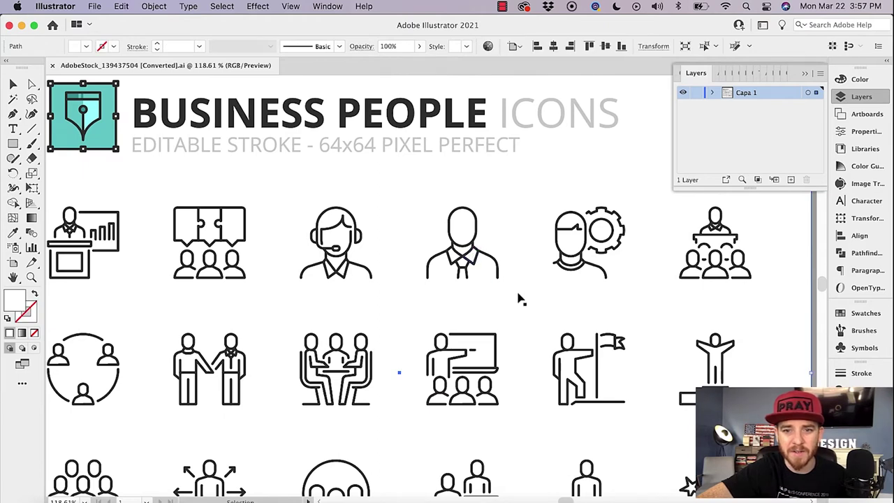
{"action": "double_click", "coordinate": [578, 354]}
{"action": "left_click", "coordinate": [578, 354]}
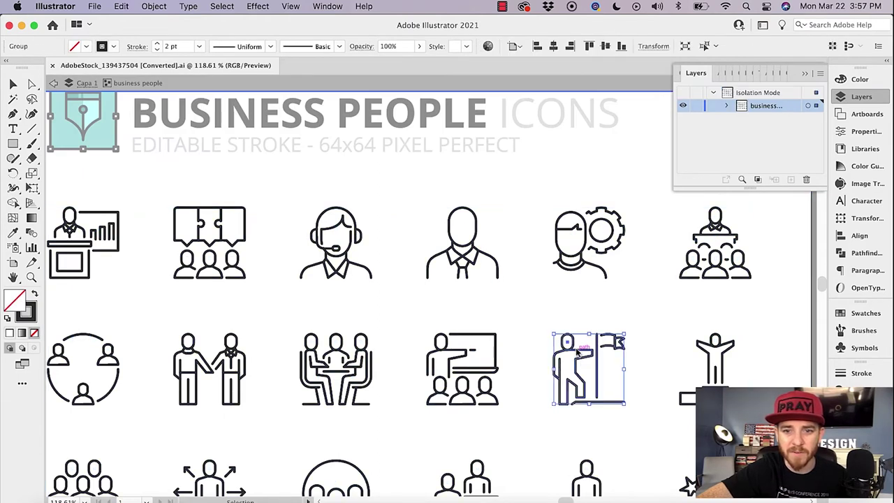
Copy the flag icon and switch back to Photoshop
{"action": "left_click", "coordinate": [122, 6]}
{"action": "left_click", "coordinate": [125, 73]}
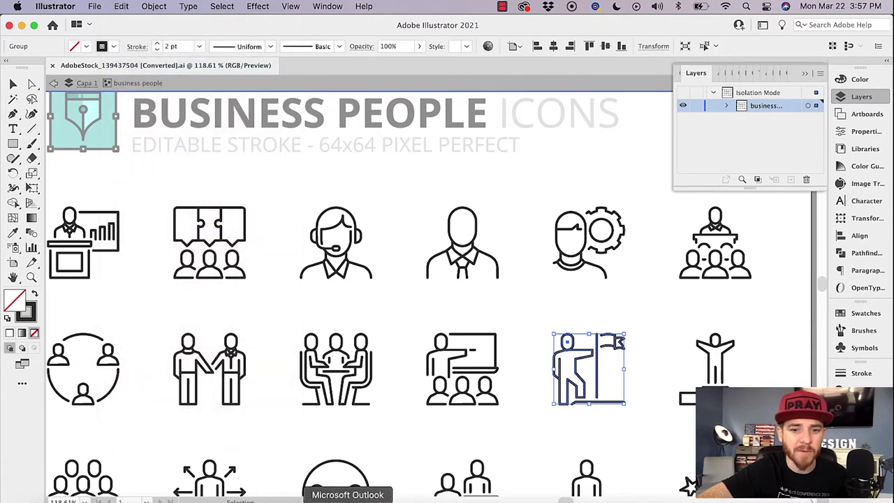
{"action": "left_click", "coordinate": [314, 501]}
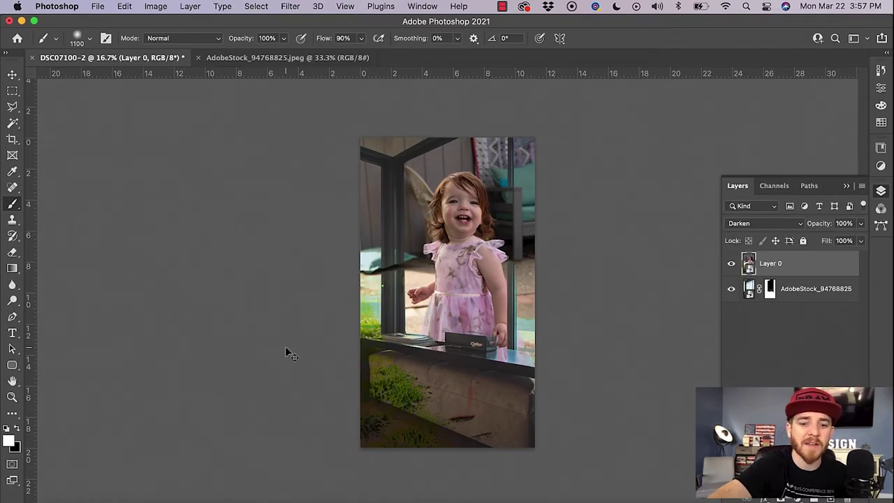
Paste the flag icon as a Smart Object, resized and moved onto the lower planter
{"action": "key", "text": "super+v"}
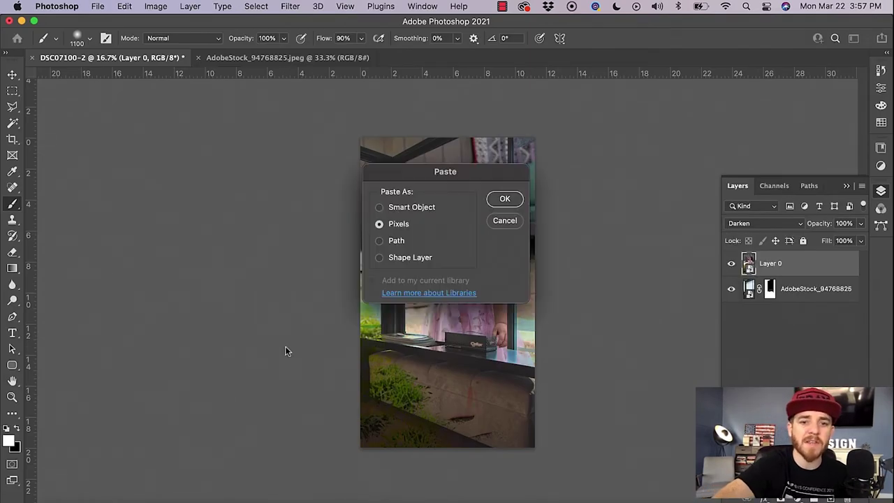
{"action": "left_click", "coordinate": [402, 209]}
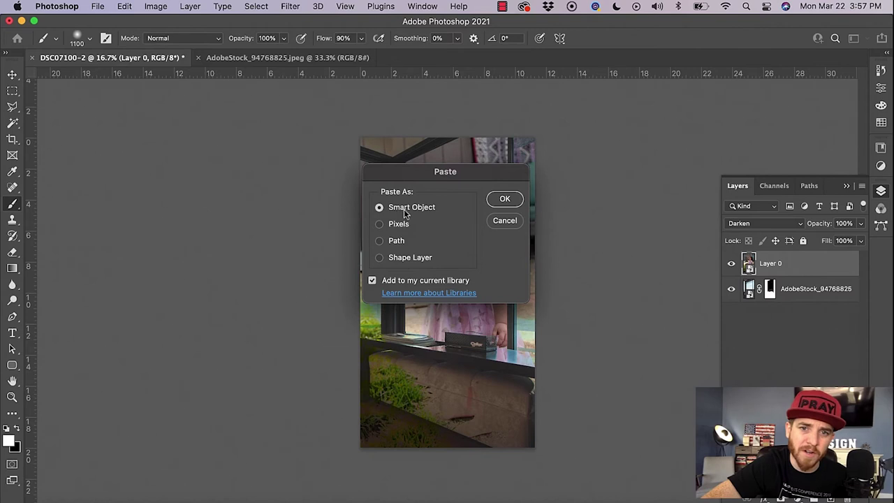
{"action": "left_click", "coordinate": [503, 198]}
{"action": "mouse_move", "coordinate": [455, 304]}
{"action": "left_mouse_down"}
{"action": "mouse_move", "coordinate": [466, 290]}
{"action": "mouse_move", "coordinate": [515, 335]}
{"action": "mouse_move", "coordinate": [511, 363]}
{"action": "left_mouse_up"}
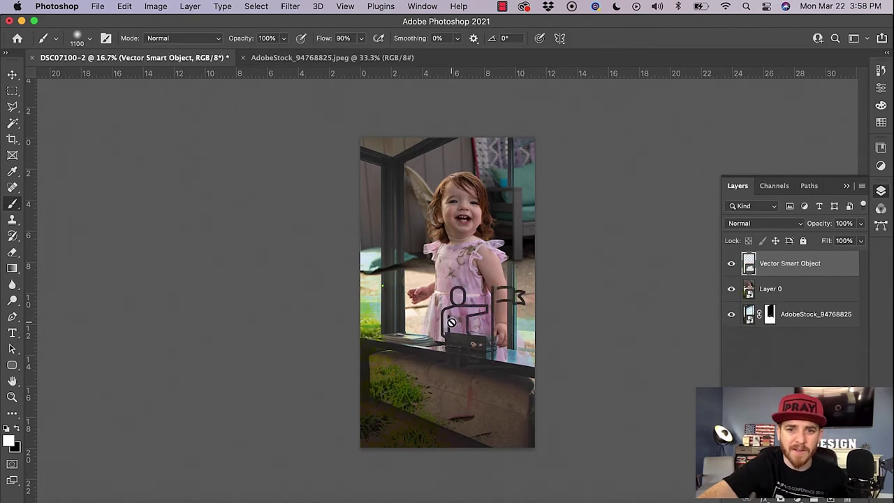
{"action": "key", "text": "v"}
{"action": "left_click_drag", "start_coordinate": [467, 292], "coordinate": [405, 354]}
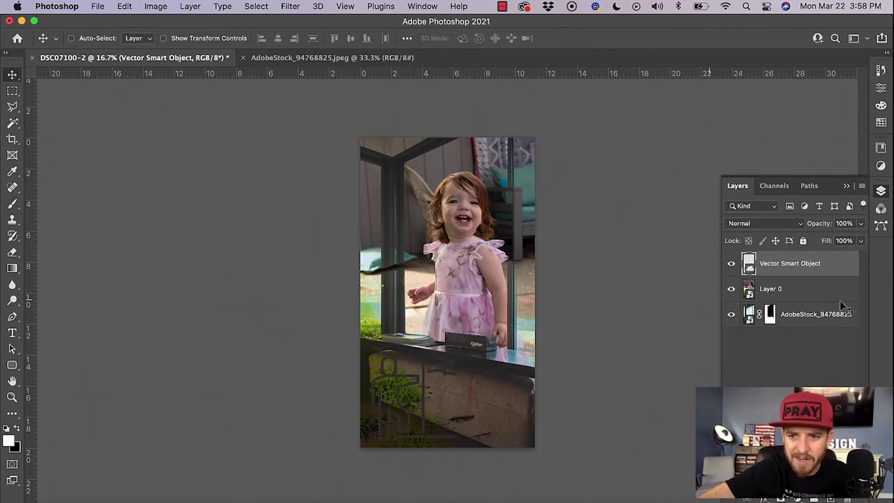
Give the icon a cyan Color Overlay in Normal mode, then go back to Illustrator
{"action": "double_click", "coordinate": [843, 264]}
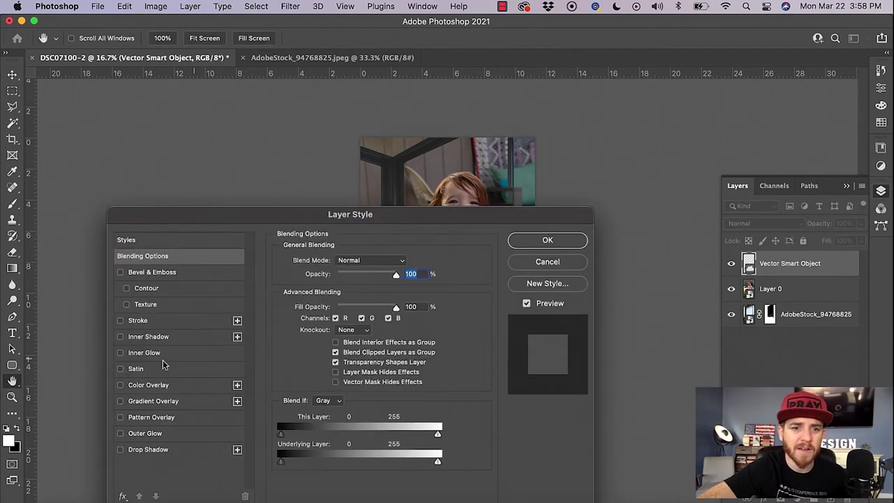
{"action": "left_click", "coordinate": [136, 388]}
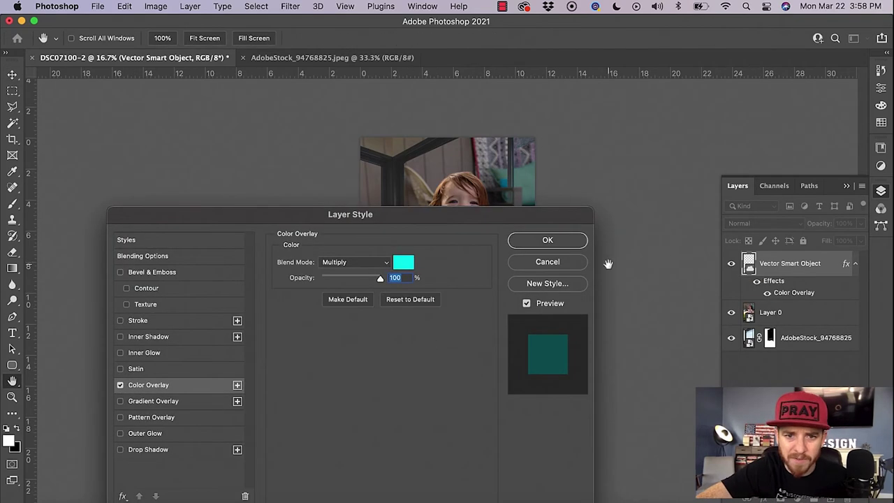
{"action": "left_click", "coordinate": [352, 261]}
{"action": "left_click", "coordinate": [334, 217]}
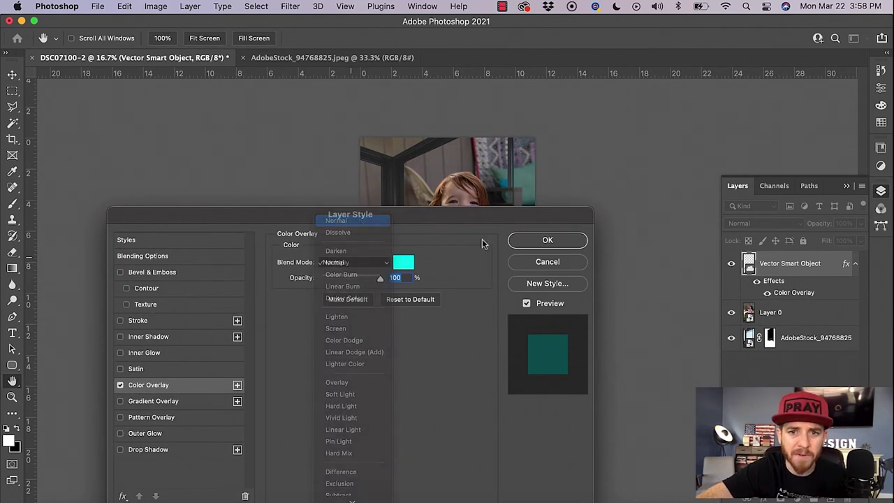
{"action": "left_click", "coordinate": [547, 240]}
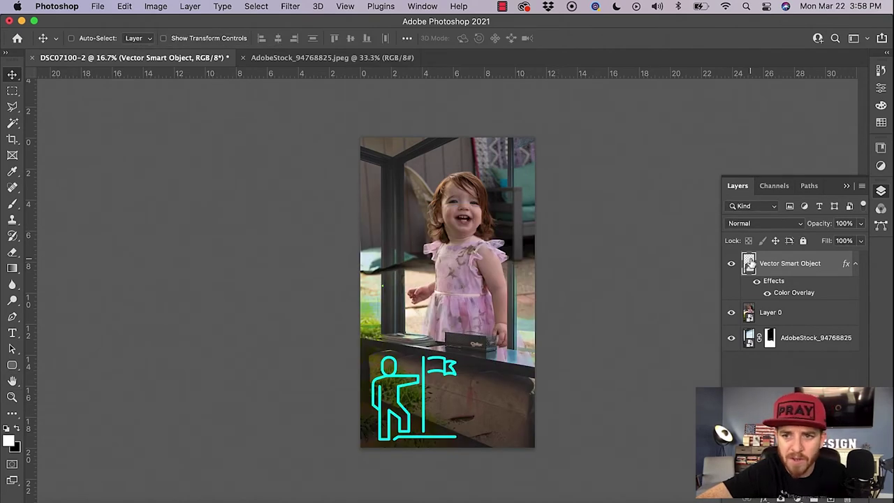
{"action": "key", "text": "super+Tab"}
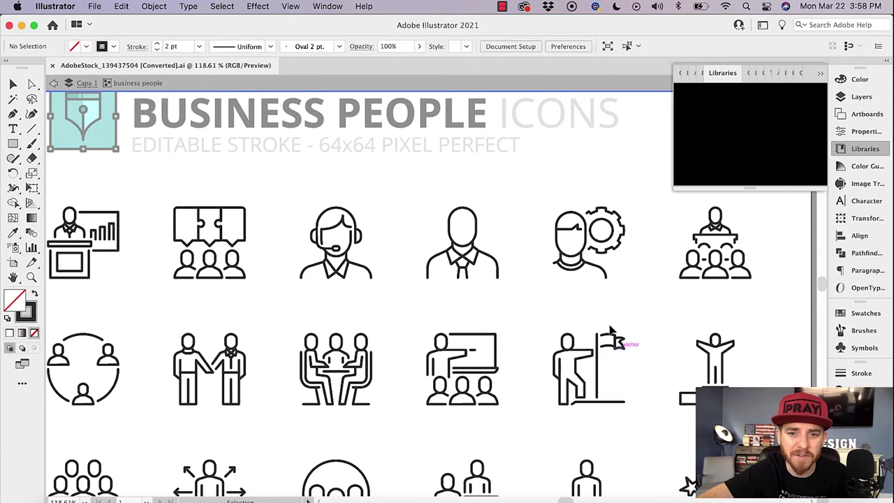
Switch from Illustrator back to the girl-in-window composite in Photoshop
{"action": "left_click", "coordinate": [314, 500]}
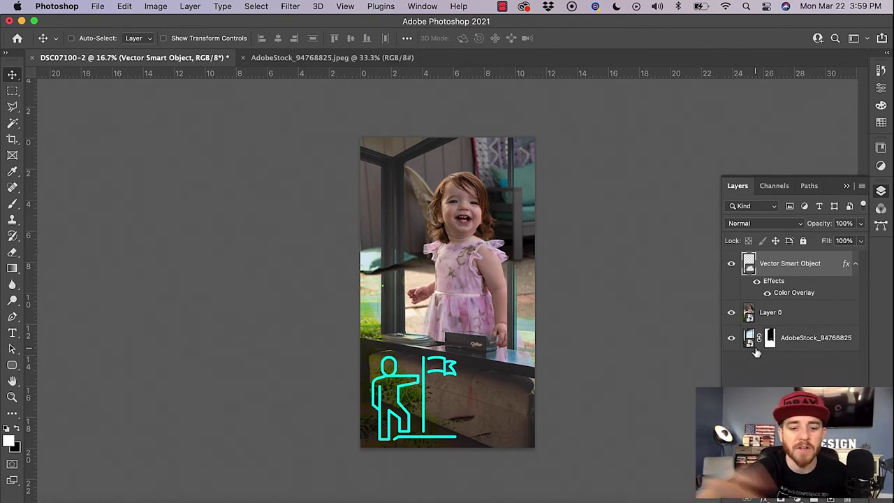
Apply a very slight Skew to the cyan flag icon and commit the transform
{"action": "key", "text": "super+t"}
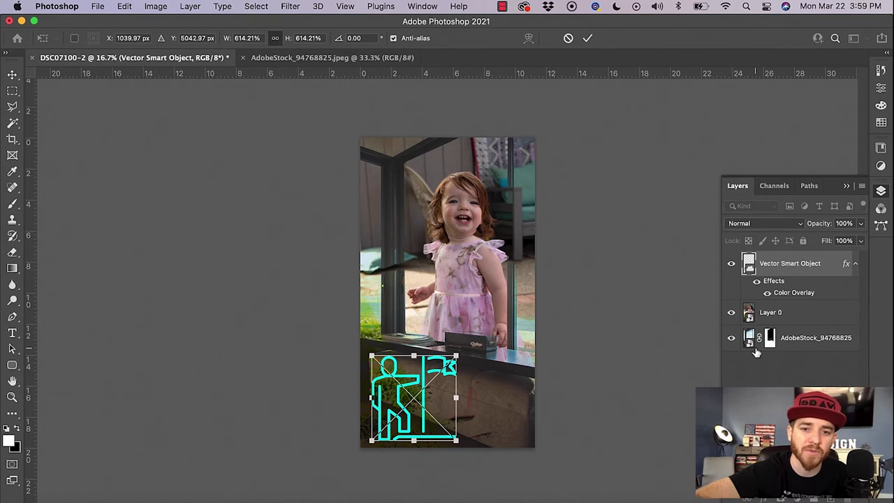
{"action": "right_click", "coordinate": [398, 395]}
{"action": "scroll", "coordinate": [435, 449], "scroll_direction": "down", "scroll_amount": 3}
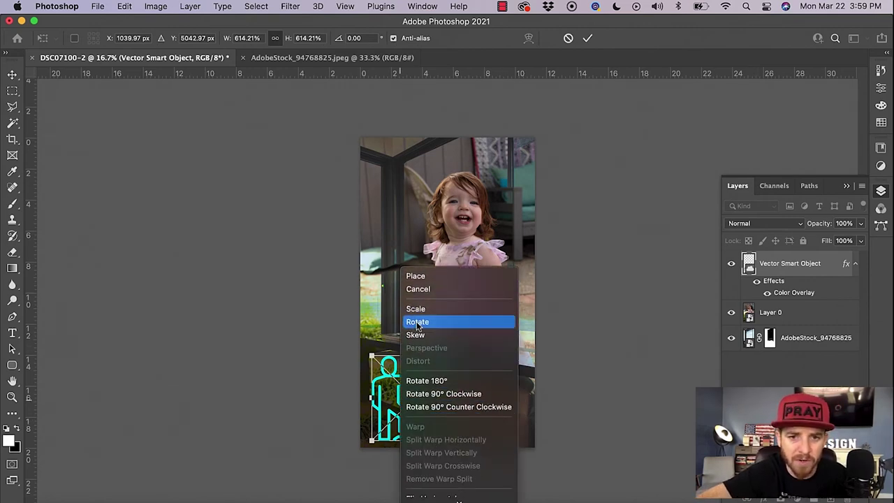
{"action": "scroll", "coordinate": [422, 342], "scroll_direction": "down", "scroll_amount": 1}
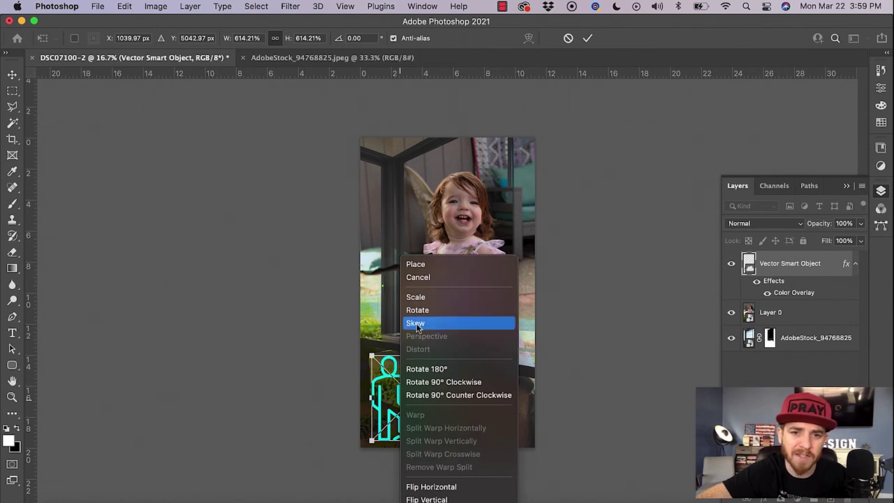
{"action": "left_click", "coordinate": [417, 324]}
{"action": "mouse_move", "coordinate": [438, 401]}
{"action": "left_mouse_down"}
{"action": "mouse_move", "coordinate": [426, 399]}
{"action": "mouse_move", "coordinate": [452, 382]}
{"action": "mouse_move", "coordinate": [428, 404]}
{"action": "mouse_move", "coordinate": [436, 350]}
{"action": "mouse_move", "coordinate": [440, 366]}
{"action": "mouse_move", "coordinate": [423, 400]}
{"action": "left_mouse_up"}
{"action": "key", "text": "Return"}
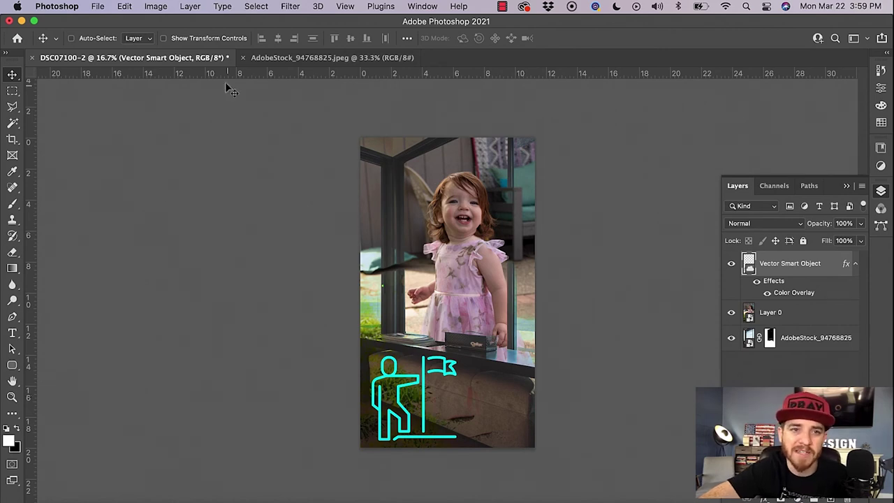
Close the composite without saving, close the stock photo, and open the YouTube Shorts thumbnail
{"action": "left_click", "coordinate": [33, 58]}
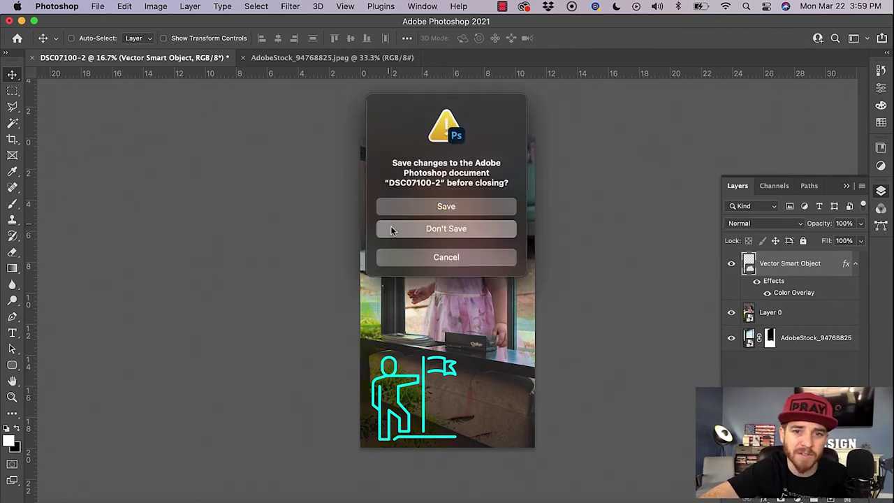
{"action": "left_click", "coordinate": [391, 231]}
{"action": "left_click", "coordinate": [32, 58]}
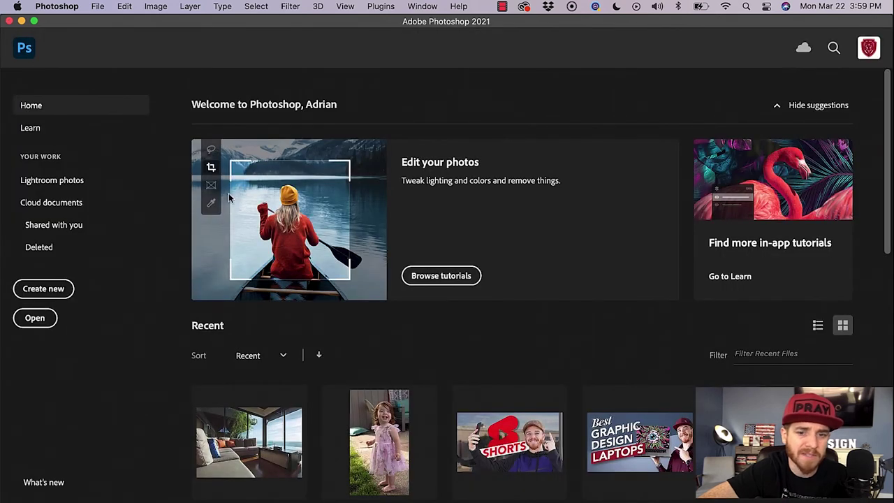
{"action": "scroll", "coordinate": [468, 364], "scroll_direction": "down", "scroll_amount": 5}
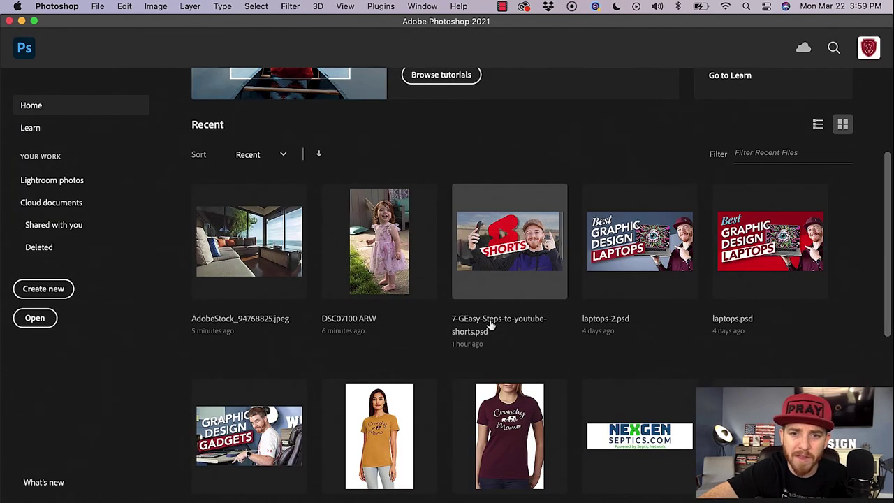
{"action": "left_click", "coordinate": [491, 263]}
Toggle the photo layer and white banner visibility off and back on to inspect them
{"action": "left_click", "coordinate": [730, 383]}
{"action": "left_click", "coordinate": [731, 383]}
{"action": "left_click", "coordinate": [731, 384]}
{"action": "left_click", "coordinate": [731, 384]}
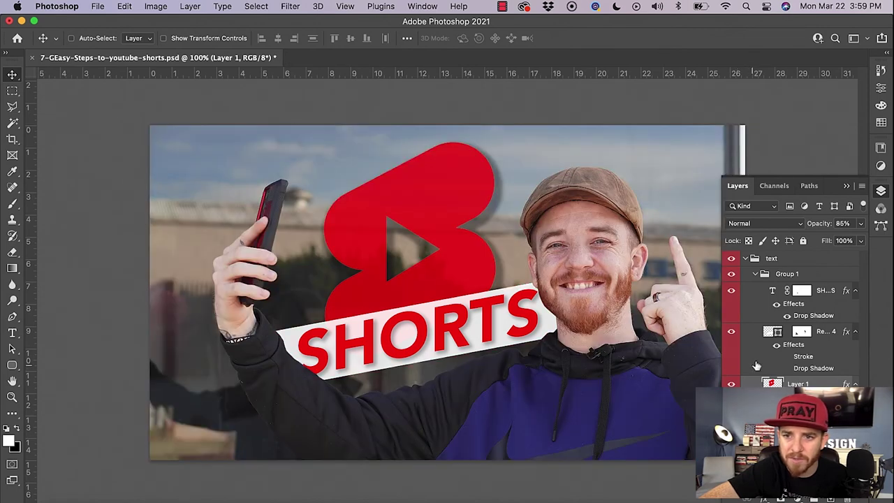
{"action": "left_click", "coordinate": [732, 332]}
{"action": "left_click", "coordinate": [731, 332]}
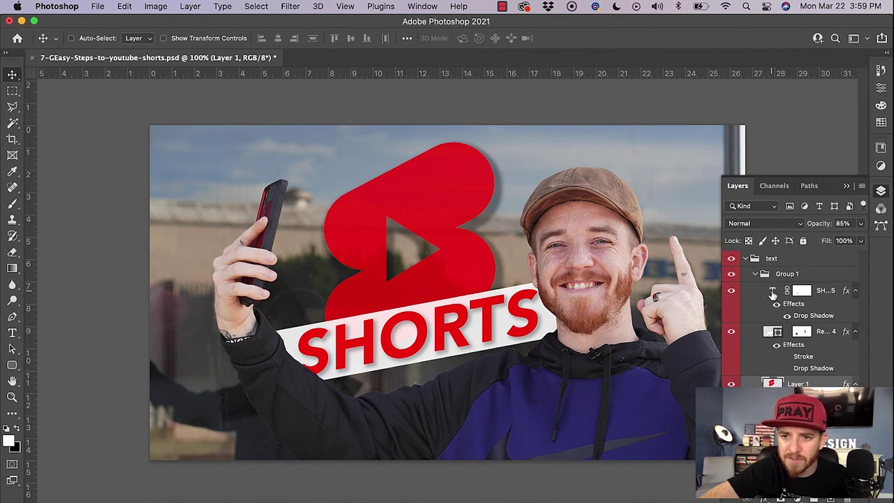
Convert the SHORTS text layer to a smart object and open its contents
{"action": "left_click", "coordinate": [772, 293]}
{"action": "right_click", "coordinate": [772, 293]}
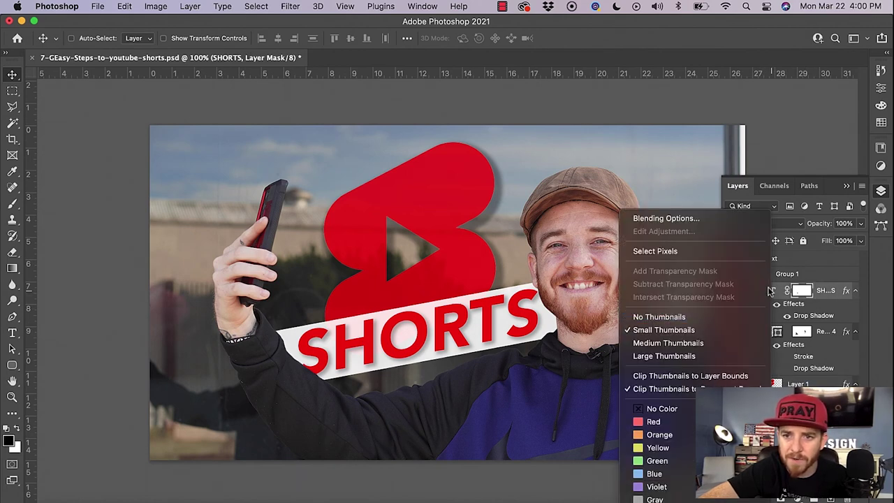
{"action": "left_click", "coordinate": [779, 293]}
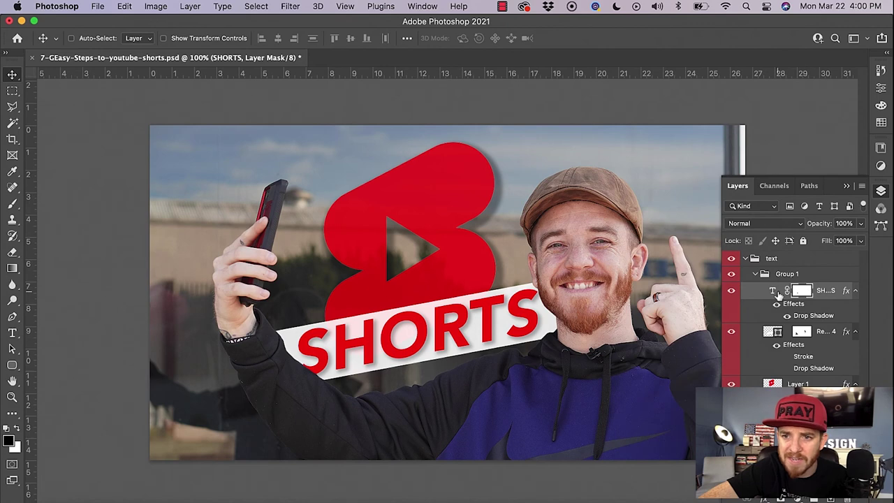
{"action": "right_click", "coordinate": [836, 290]}
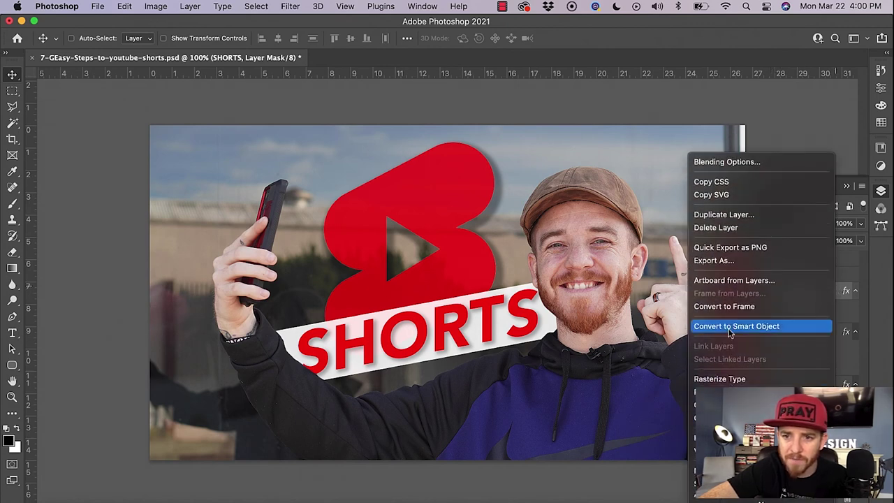
{"action": "left_click", "coordinate": [731, 326]}
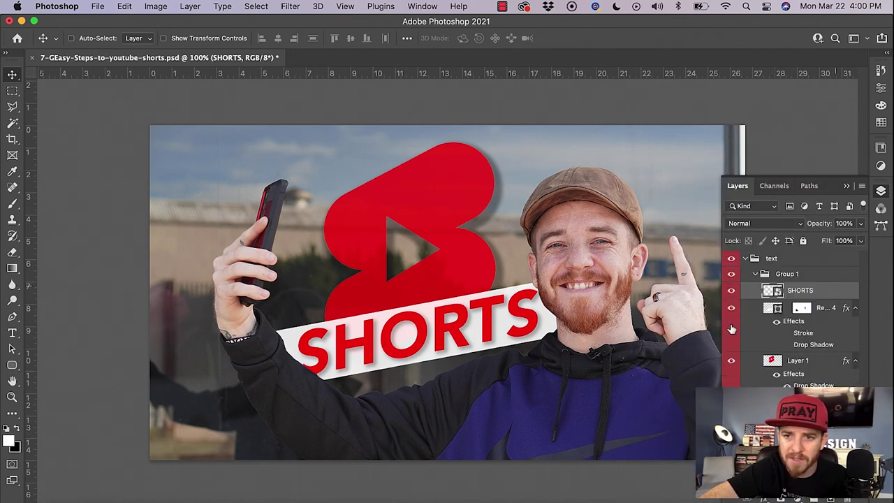
{"action": "double_click", "coordinate": [775, 292]}
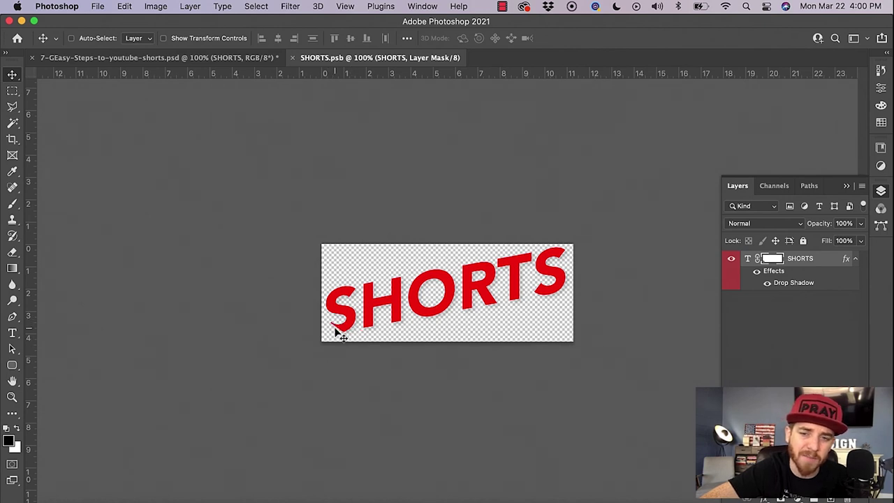
Delete the layer mask on the SHORTS text and save the smart object
{"action": "right_click", "coordinate": [766, 264]}
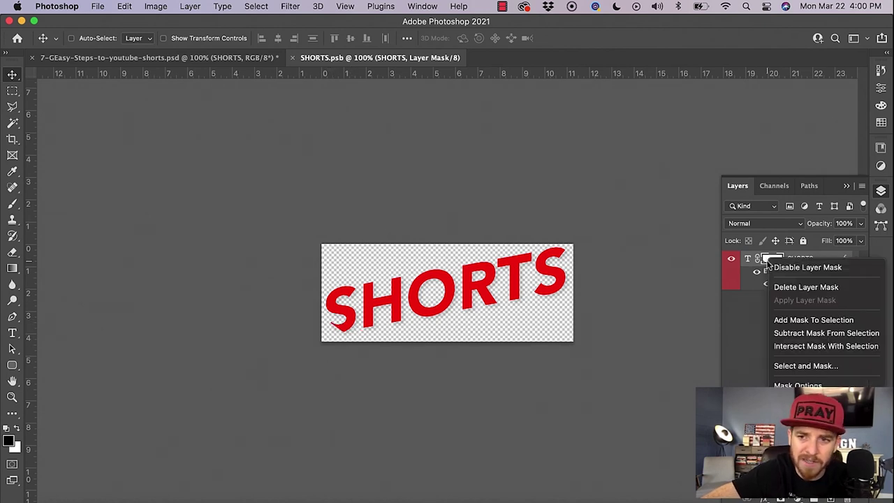
{"action": "left_click", "coordinate": [785, 287]}
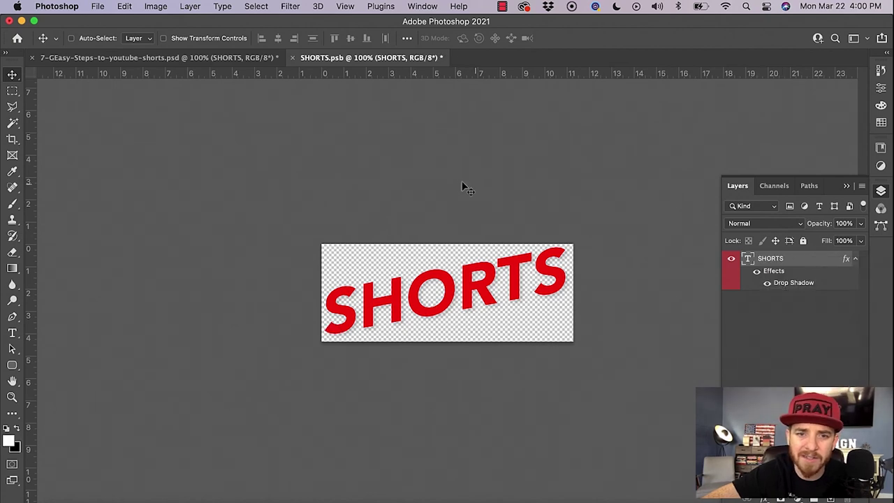
{"action": "key", "text": "super+s"}
Save SHORTS.psb again and return to the main thumbnail document
{"action": "key", "text": "ctrl+Tab"}
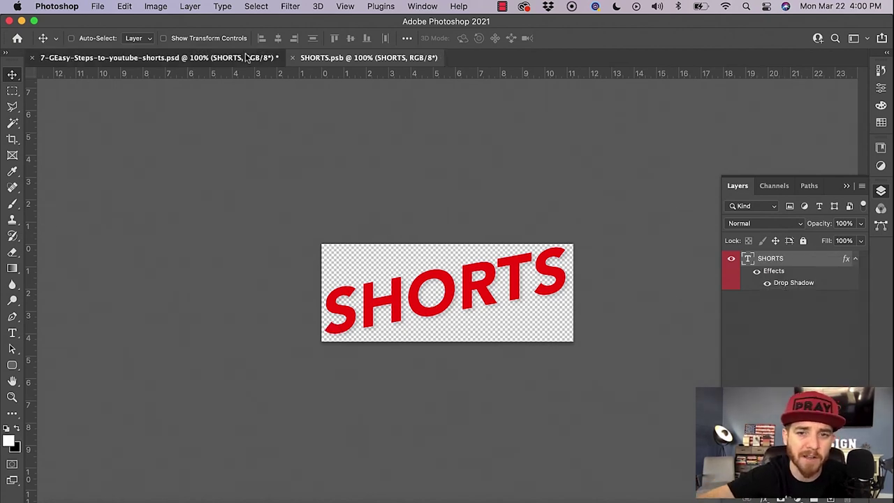
{"action": "left_click", "coordinate": [341, 59]}
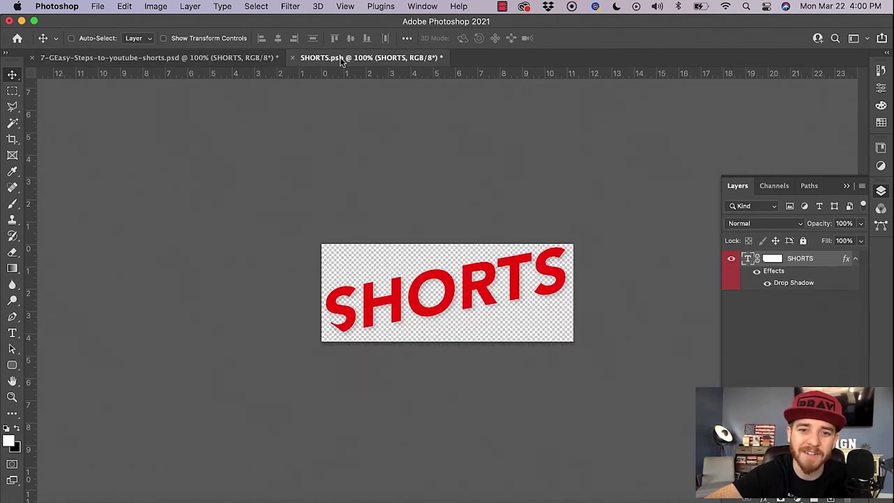
{"action": "key", "text": "super+s"}
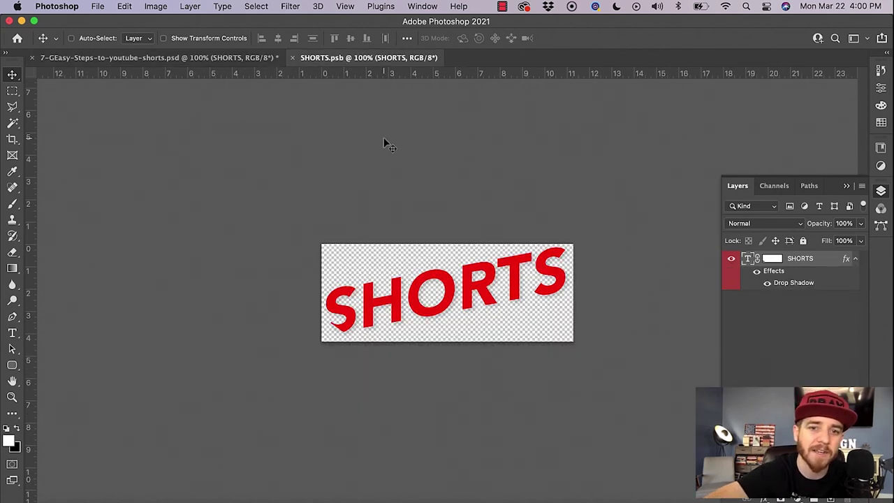
{"action": "left_click", "coordinate": [220, 57]}
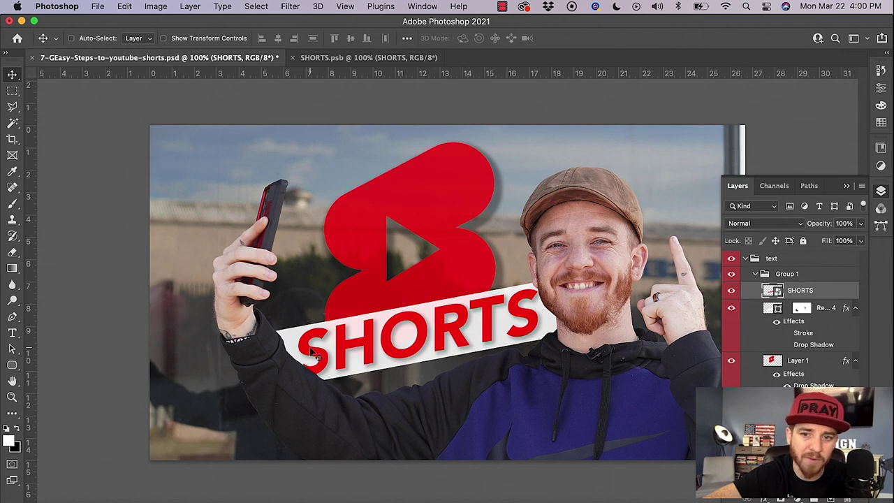